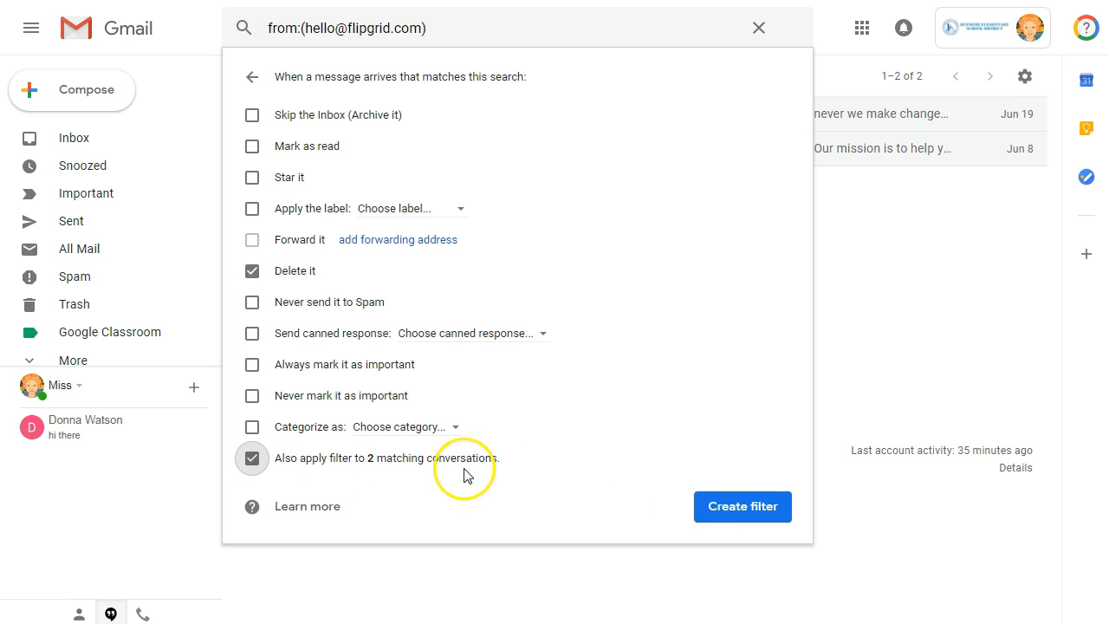
Step: Create the filter that deletes messages from the Flipgrid sender, including existing matches, and return to the inbox
click(756, 507)
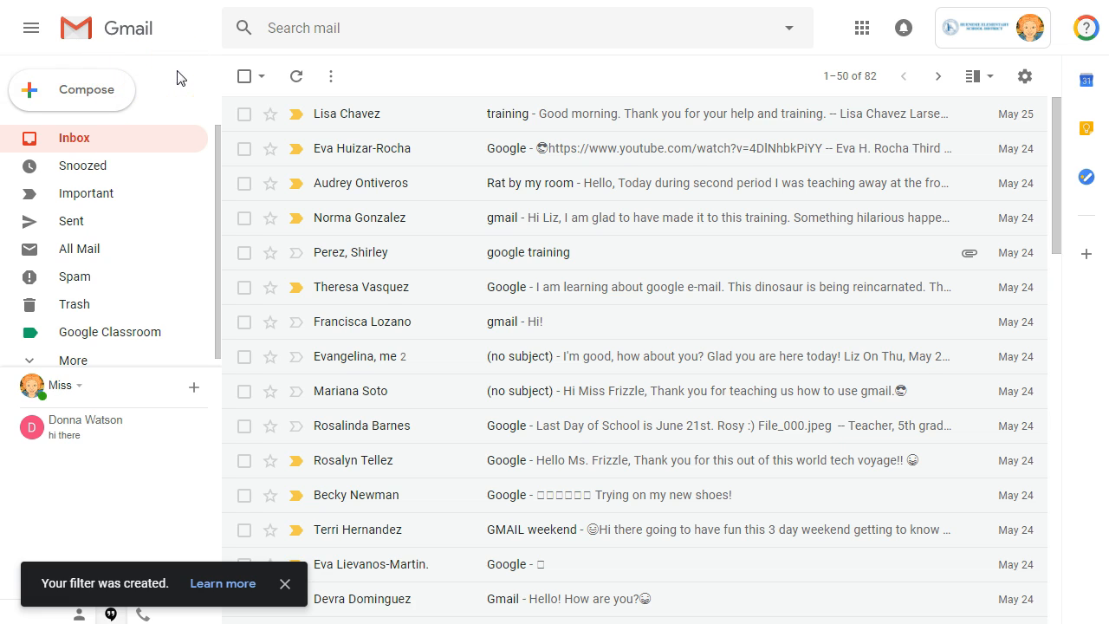
click(161, 127)
Step: Start a filter from the second inbox message, replace its sender criterion with the subject google, and continue to the filter actions
click(330, 77)
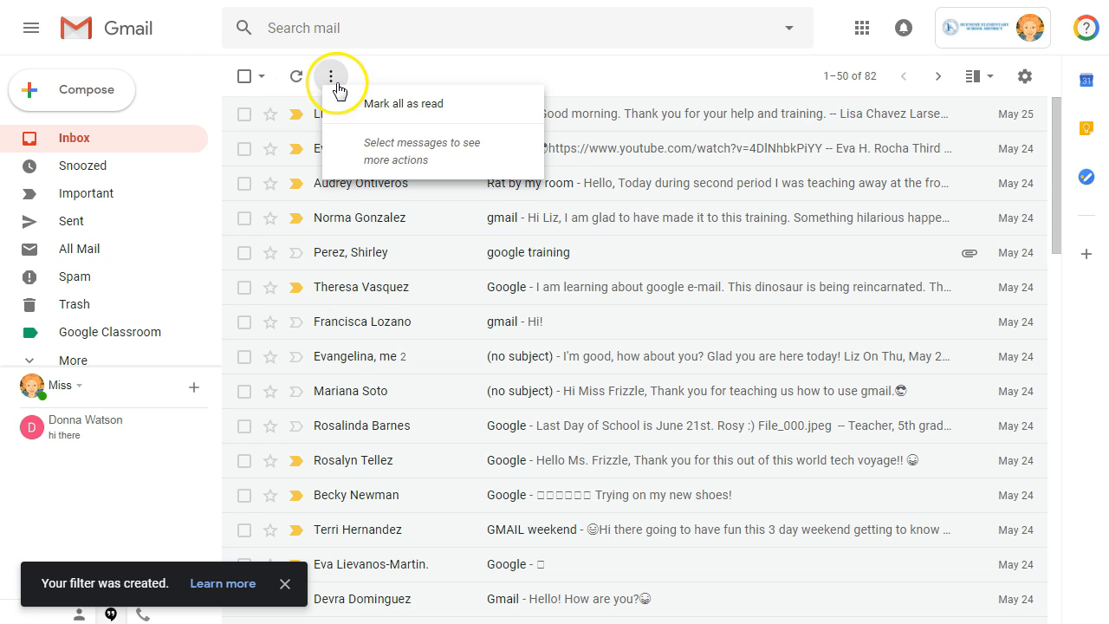
click(334, 83)
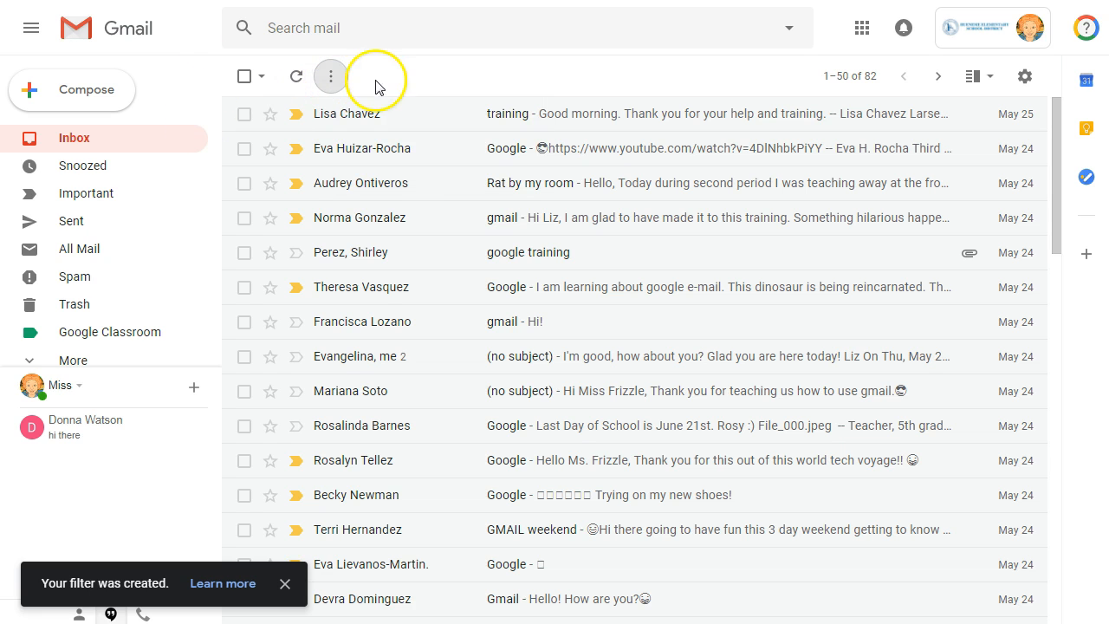
click(245, 149)
click(587, 77)
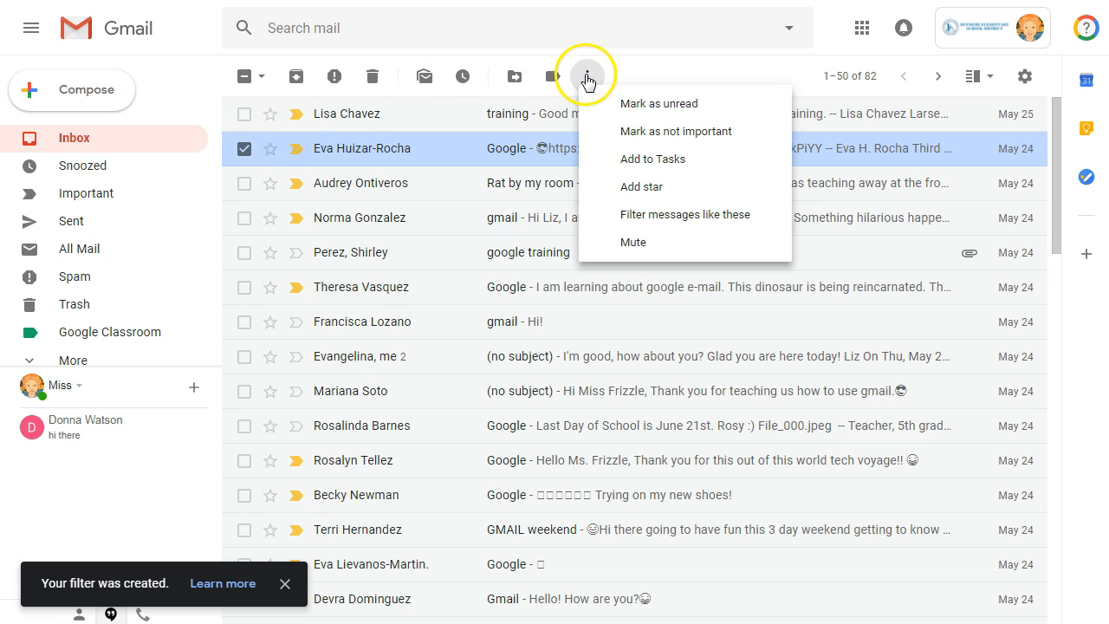
click(656, 214)
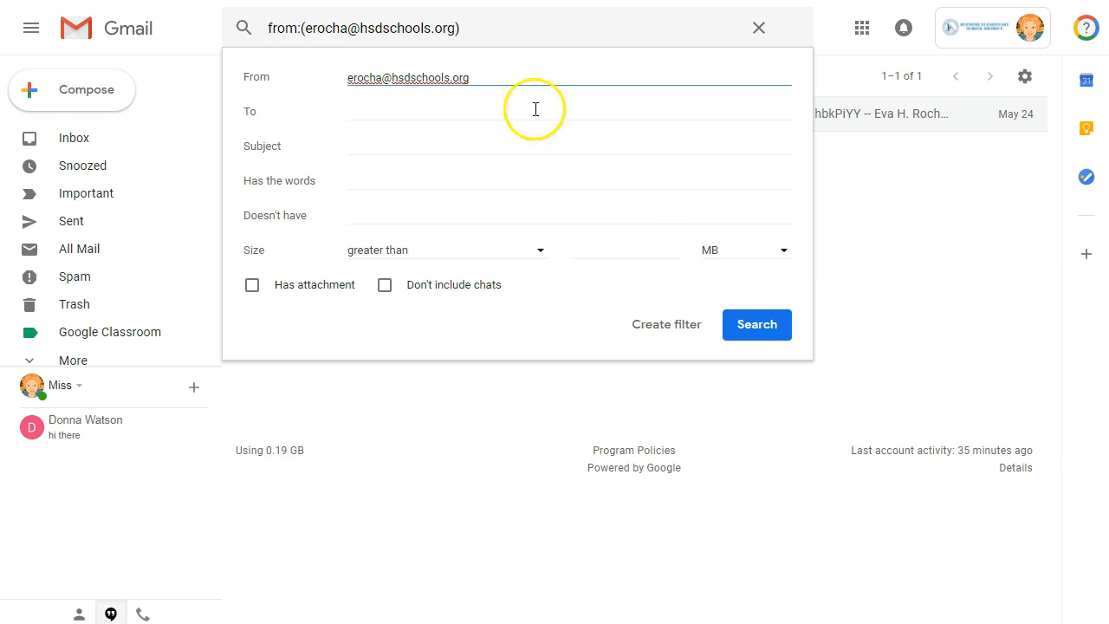
drag(474, 77, 289, 72)
key(BackSpace)
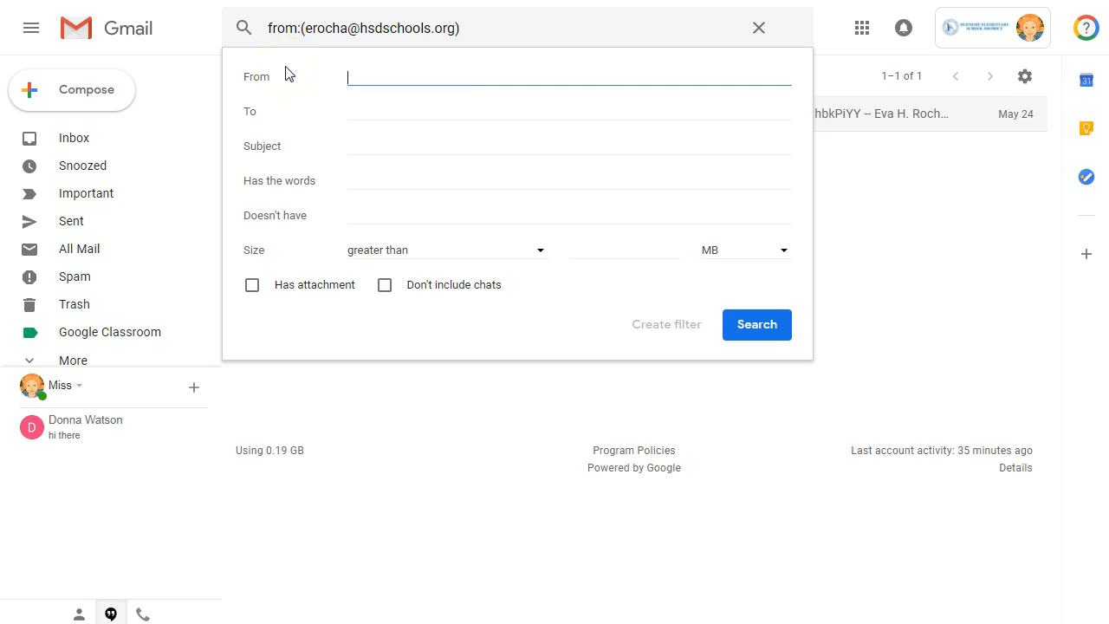
click(357, 144)
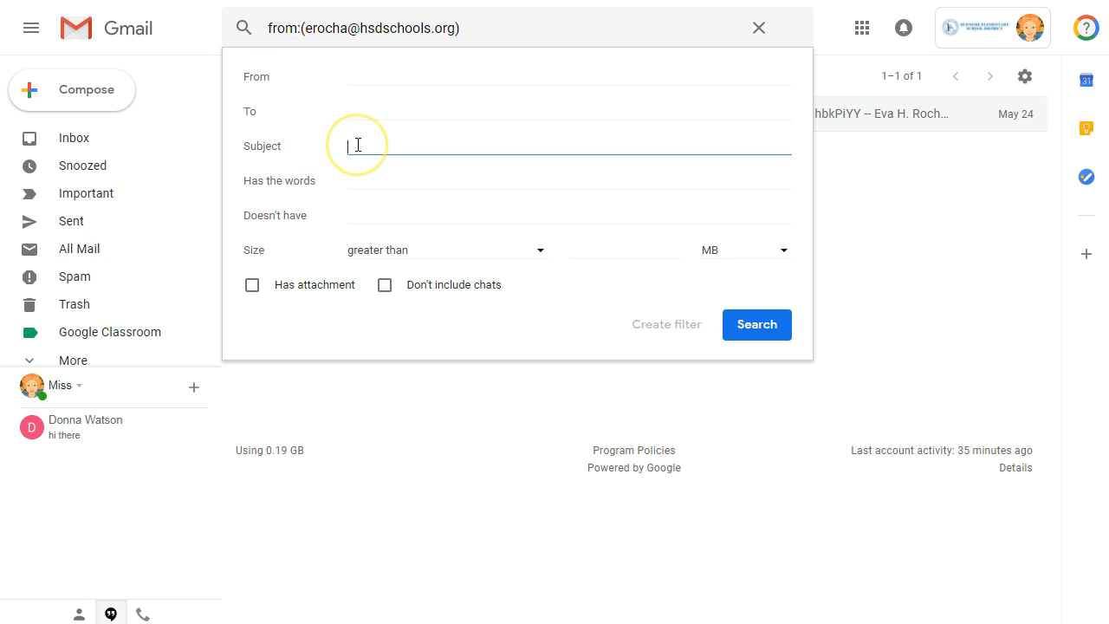
text(google)
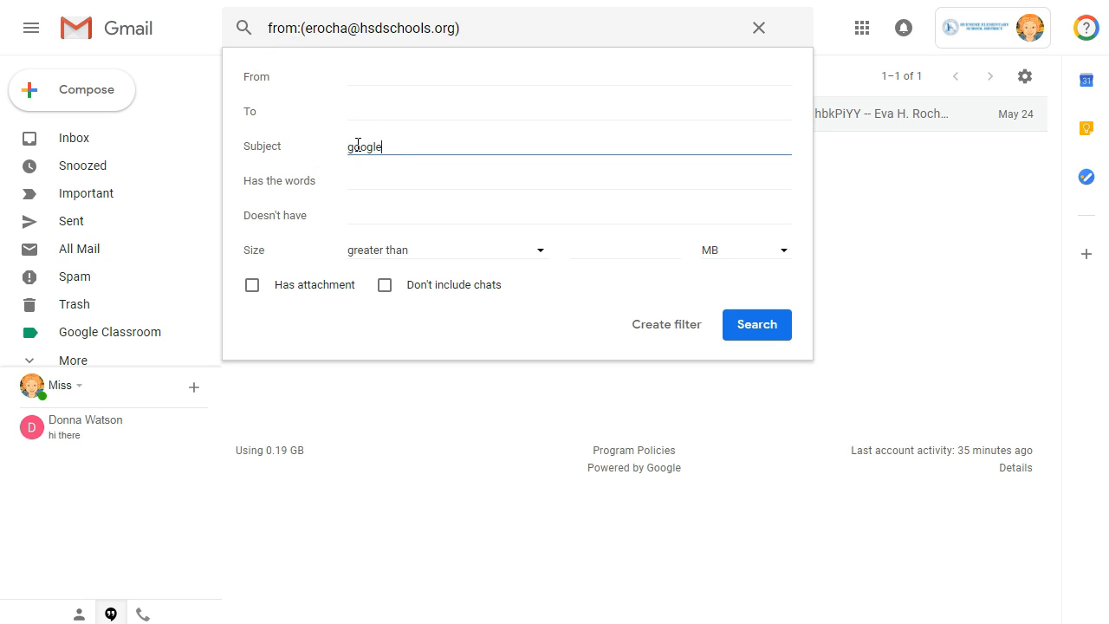
click(648, 324)
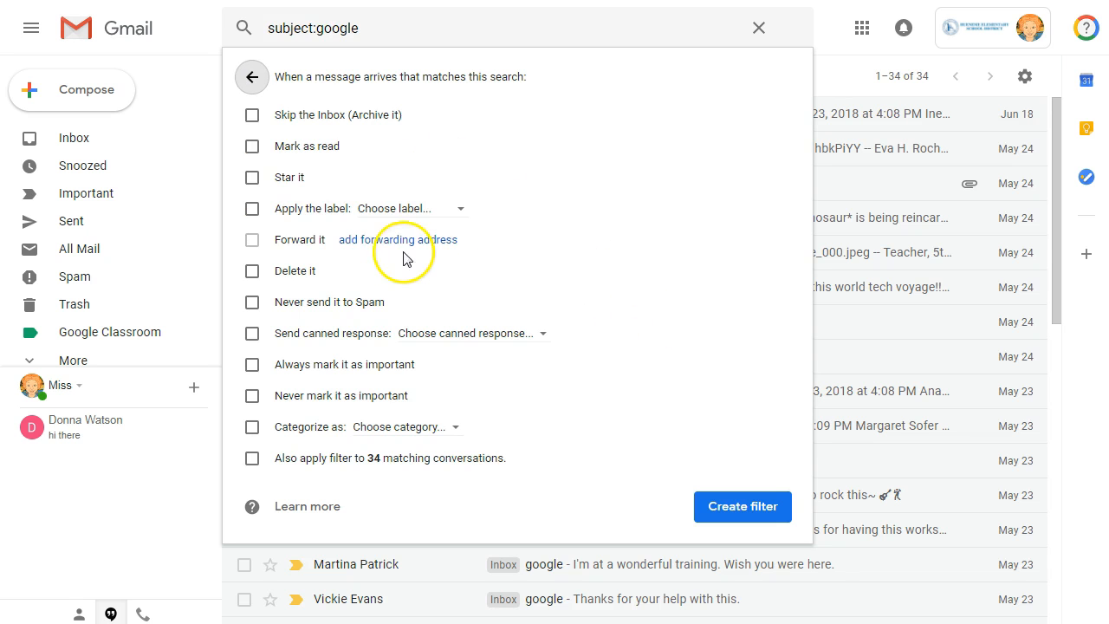
Step: Make the filter apply a new label named google, including to existing matching conversations, and create the filter
click(403, 217)
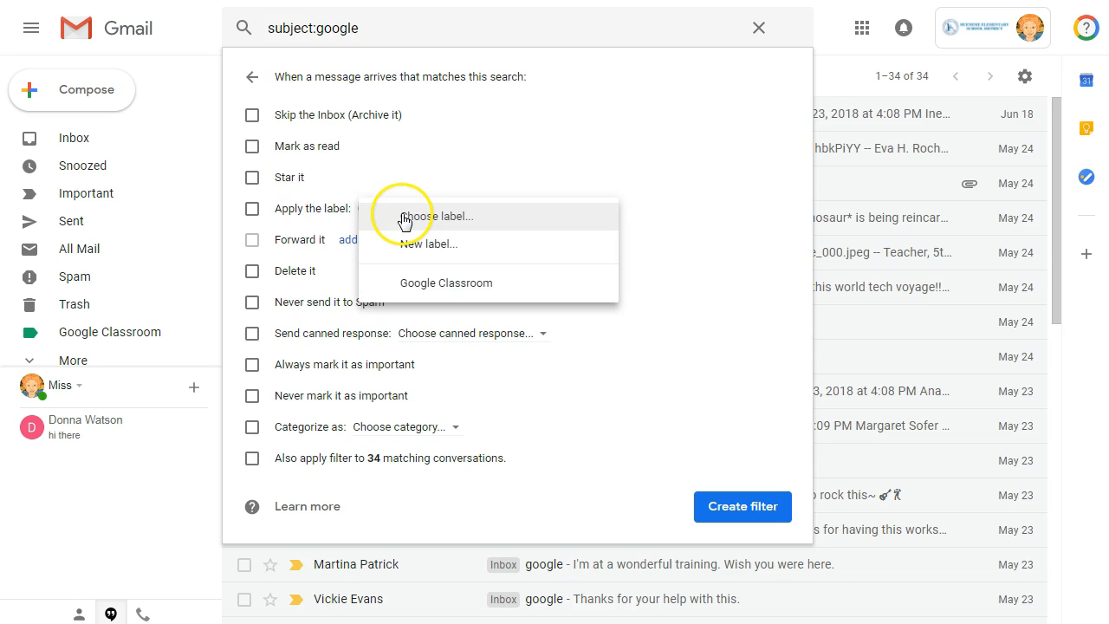
click(444, 253)
text(google)
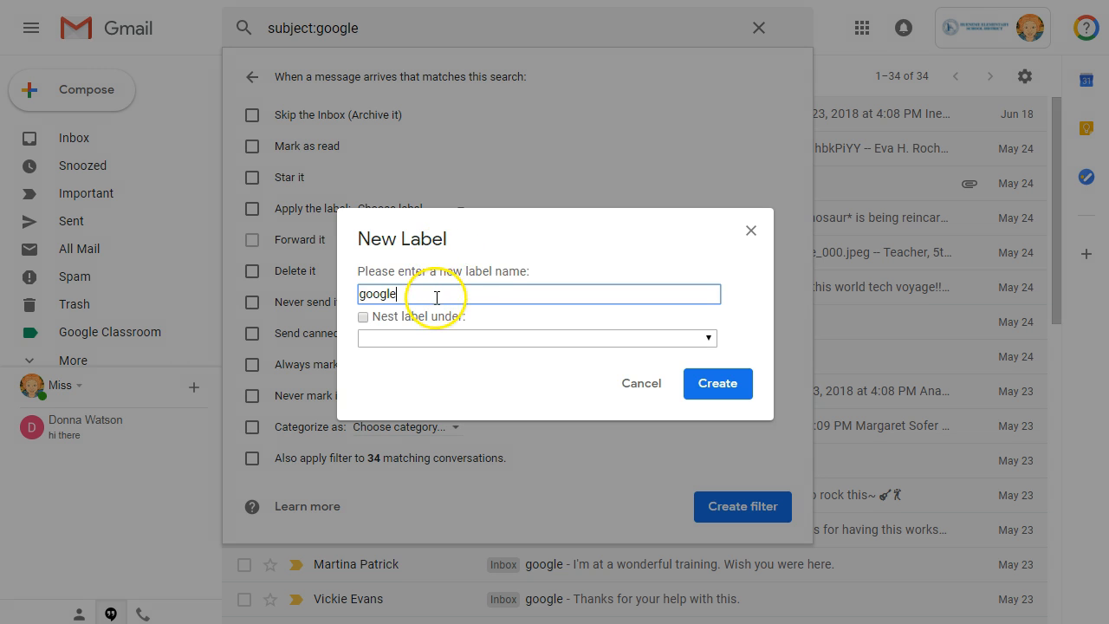
click(716, 392)
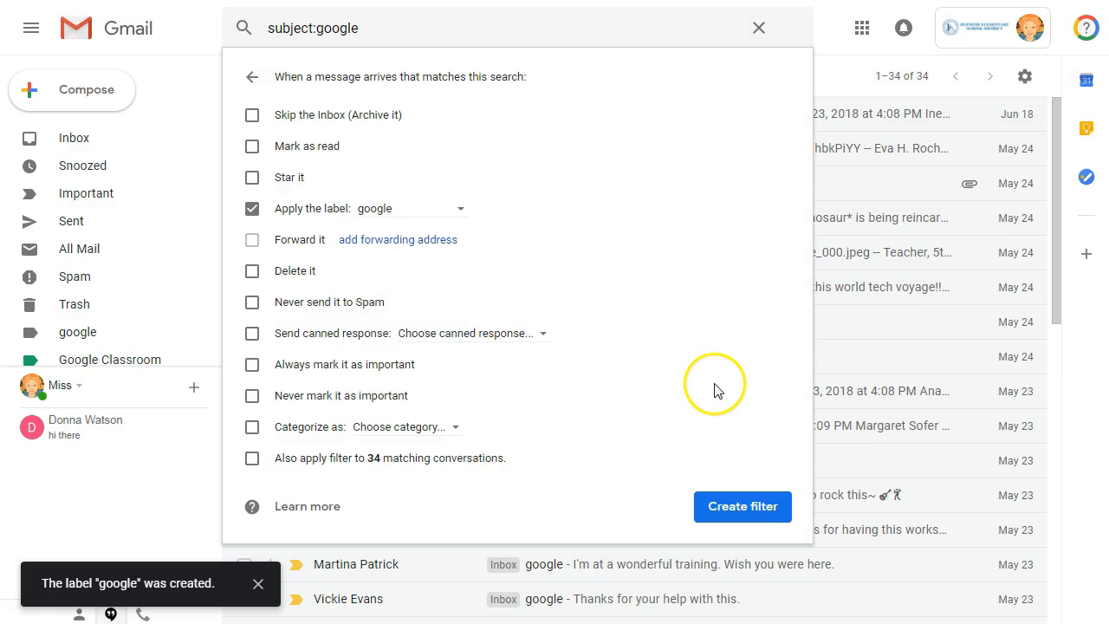
click(351, 465)
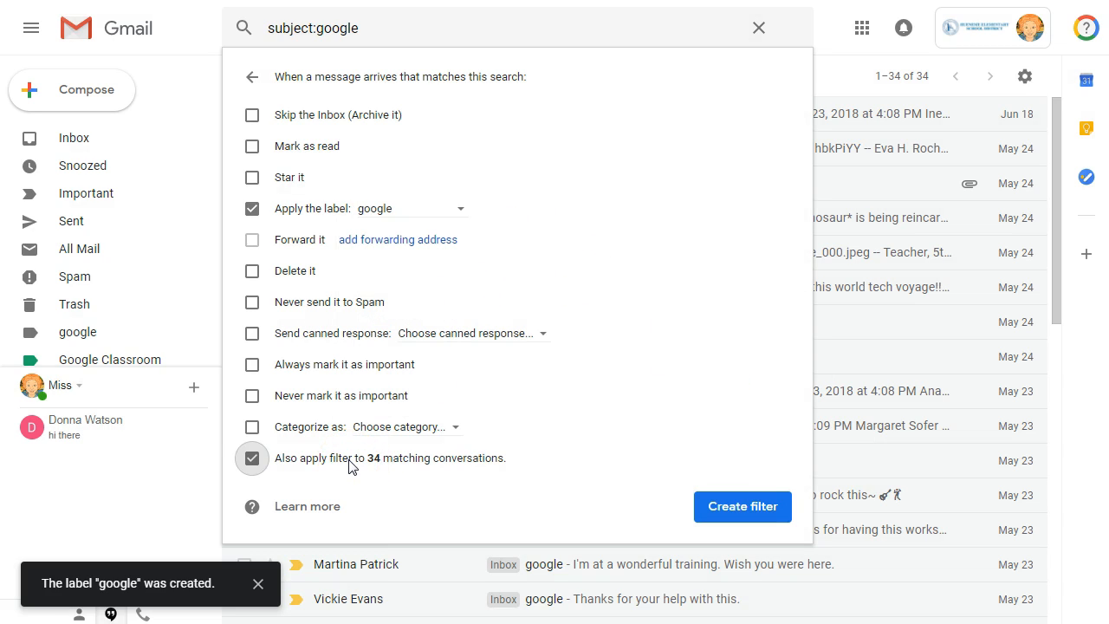
click(767, 509)
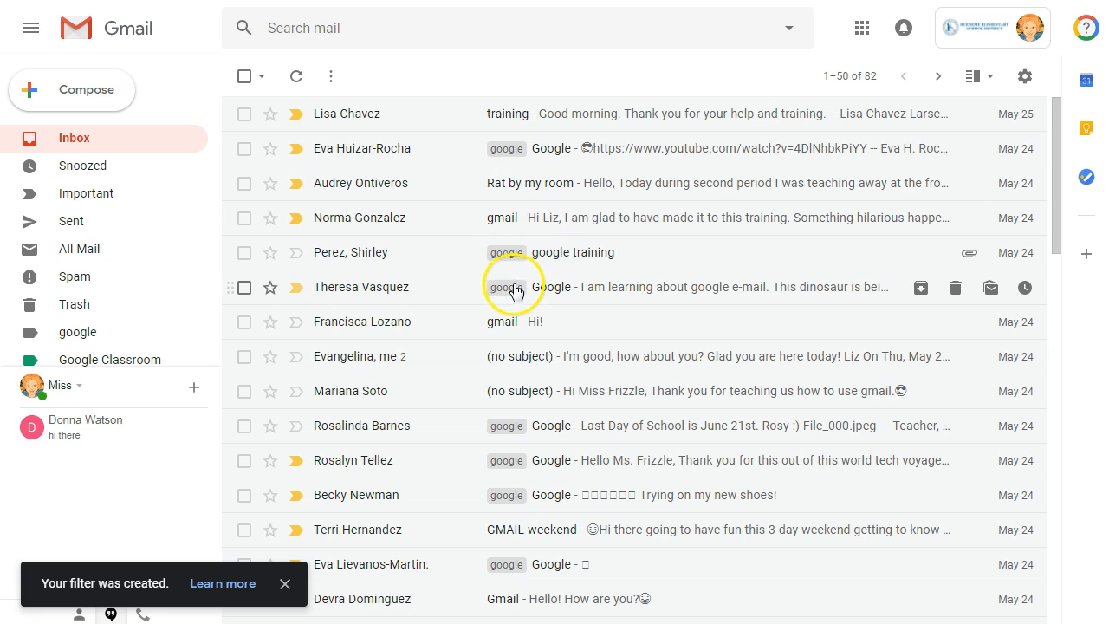
Step: Color the google label light blue
click(194, 334)
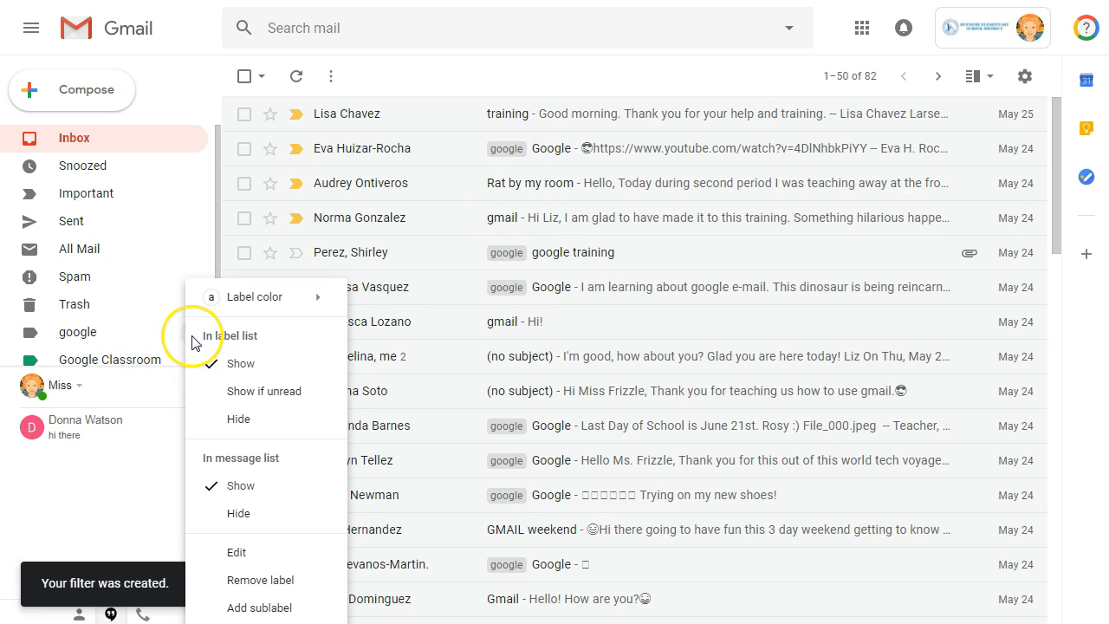
mouse_move(237, 301)
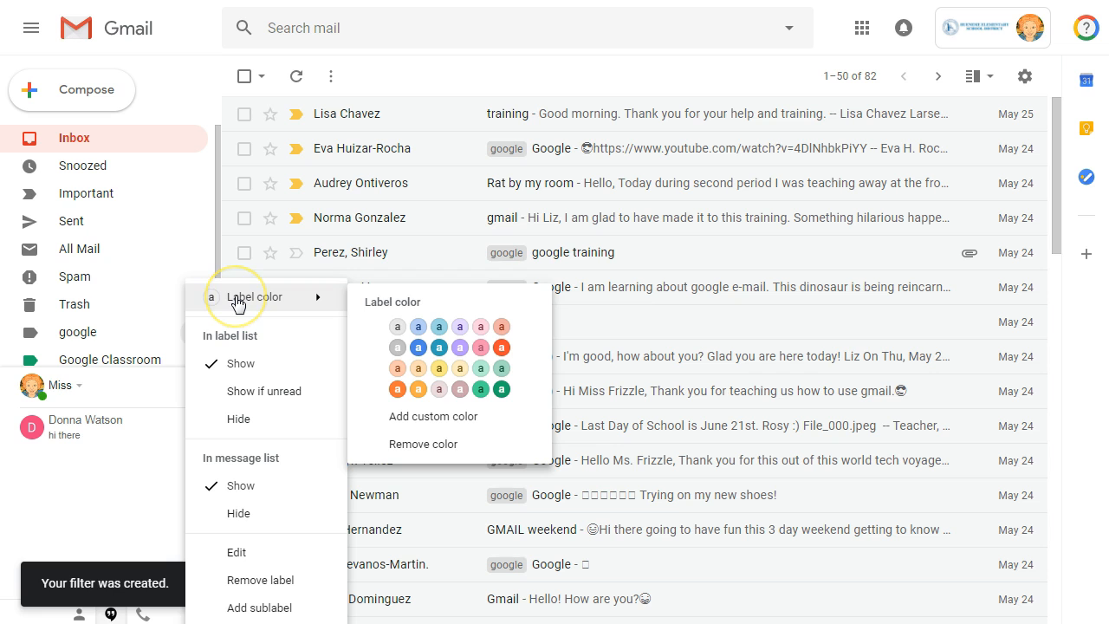
click(418, 326)
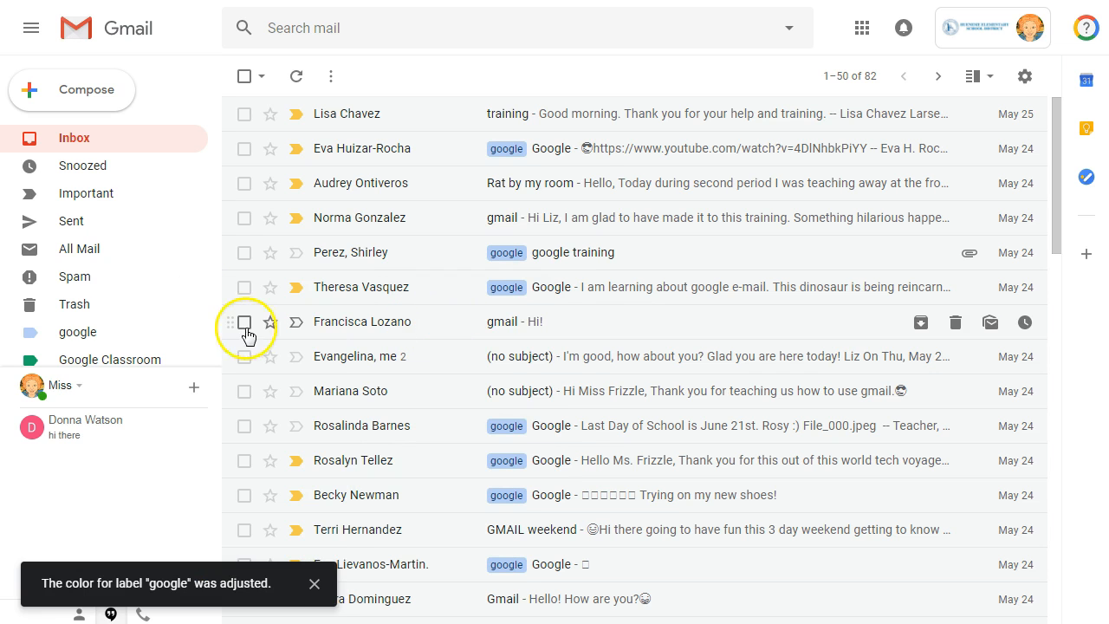
Step: Set the google label's color to medium blue and return to the inbox
click(194, 334)
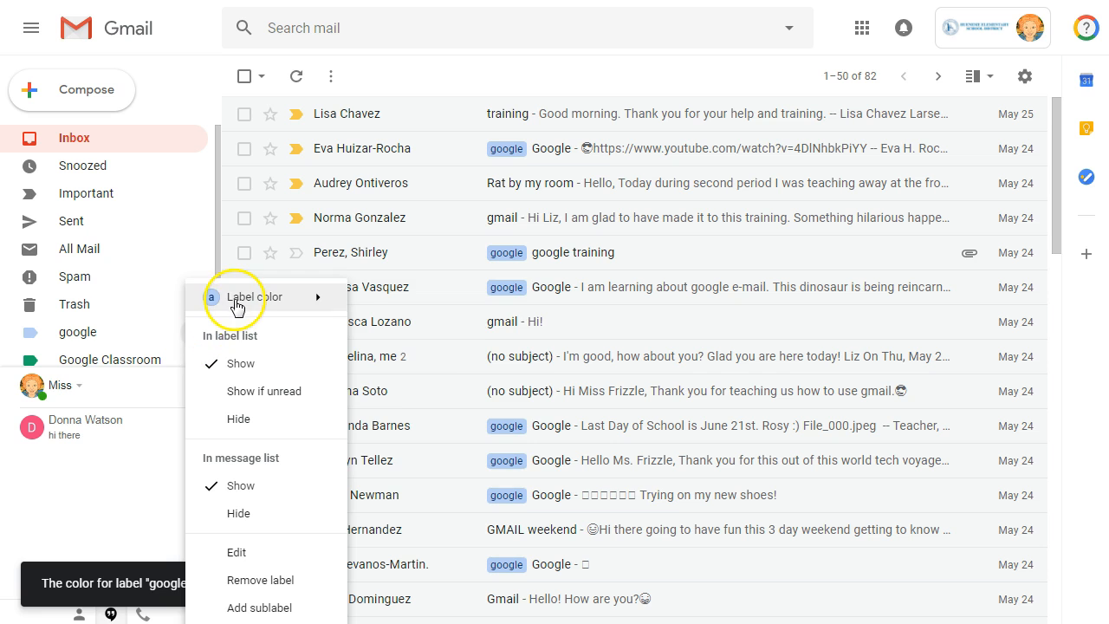
mouse_move(235, 294)
click(413, 351)
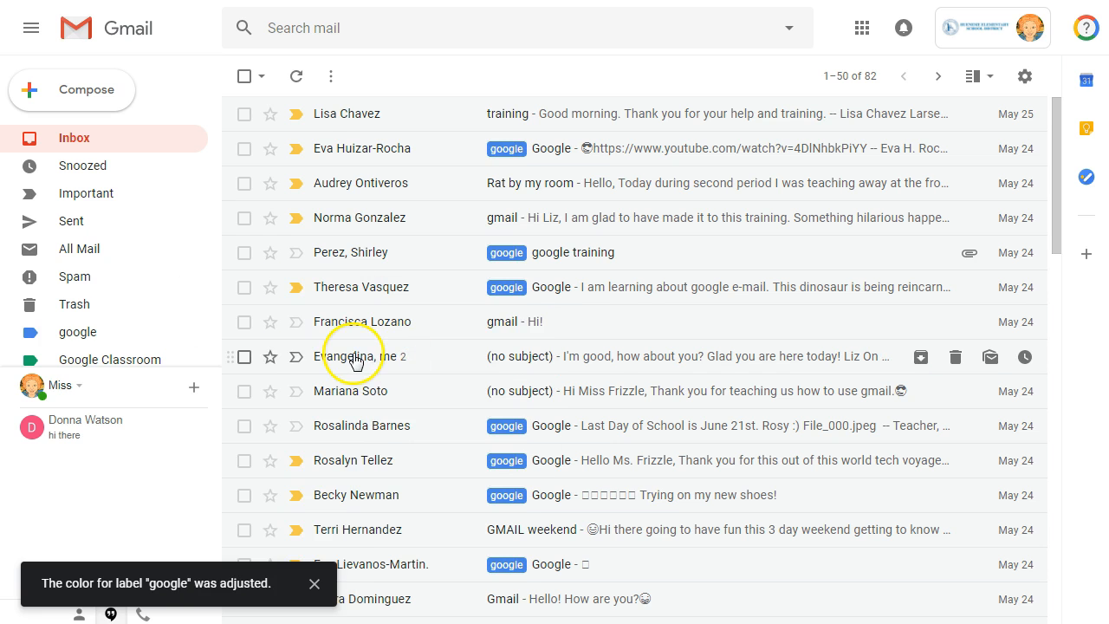
click(351, 355)
click(94, 141)
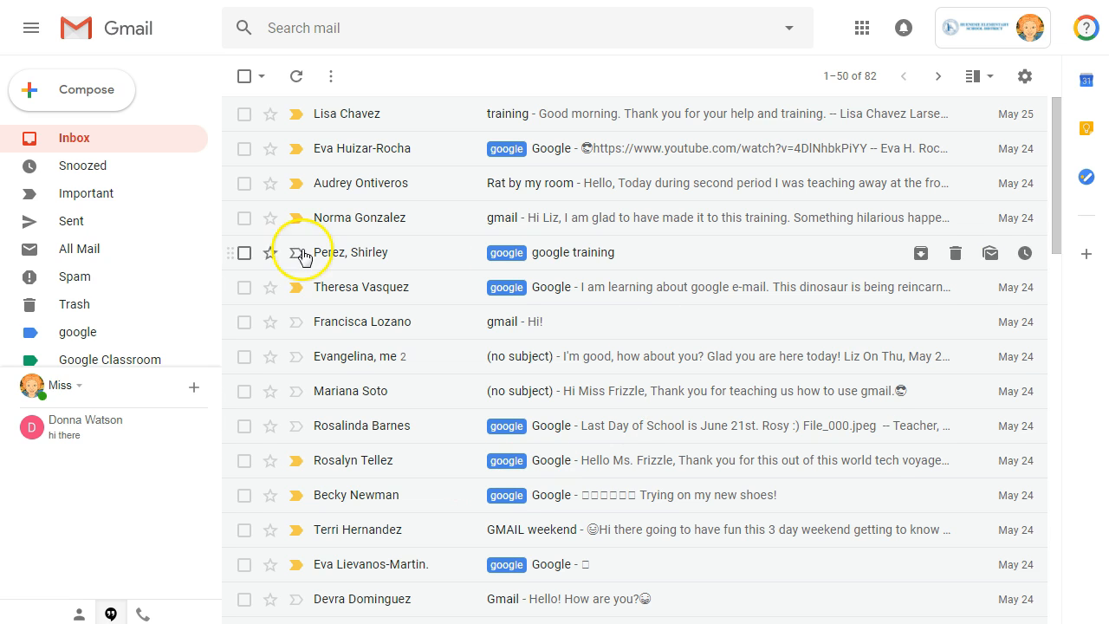
Step: Start a filter based on the sender of the fourth inbox message, with subject gmail, and continue to the filter actions
click(245, 218)
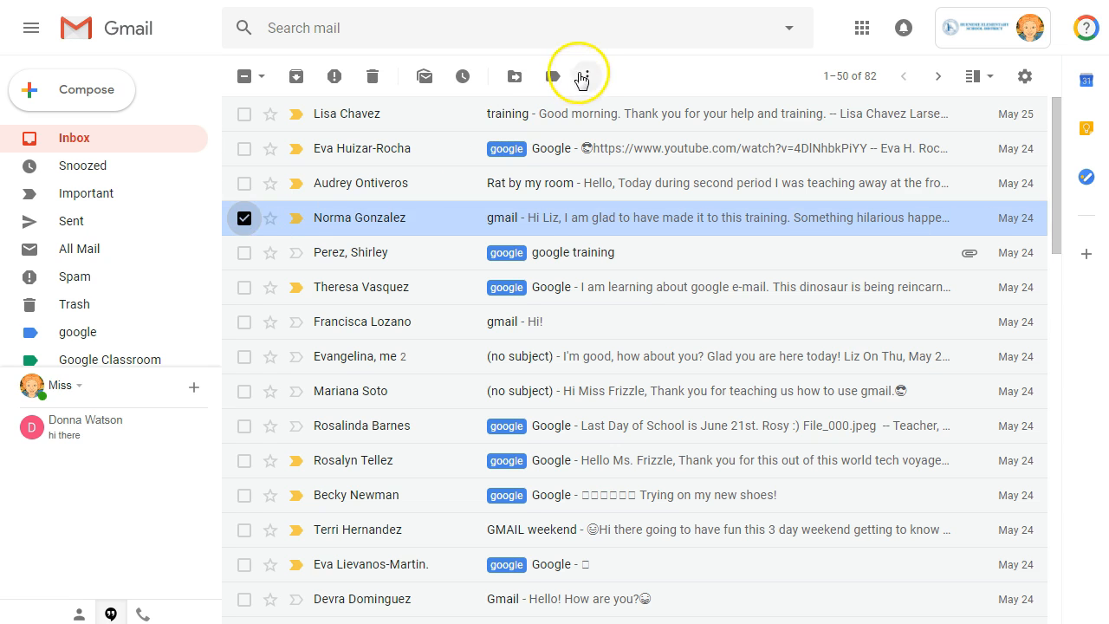
click(588, 77)
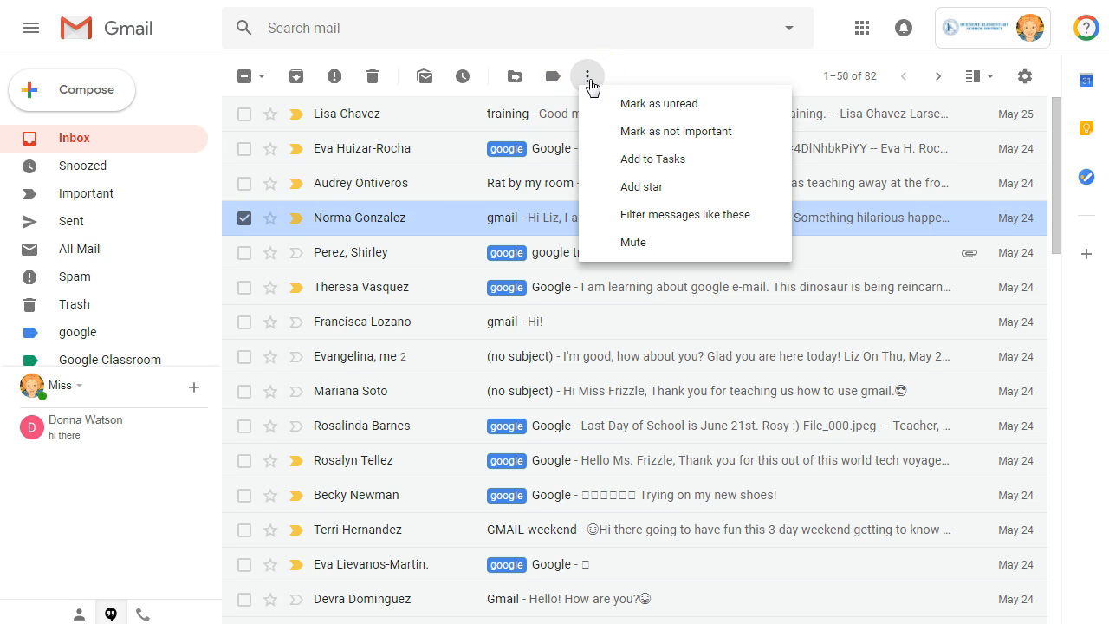
click(700, 214)
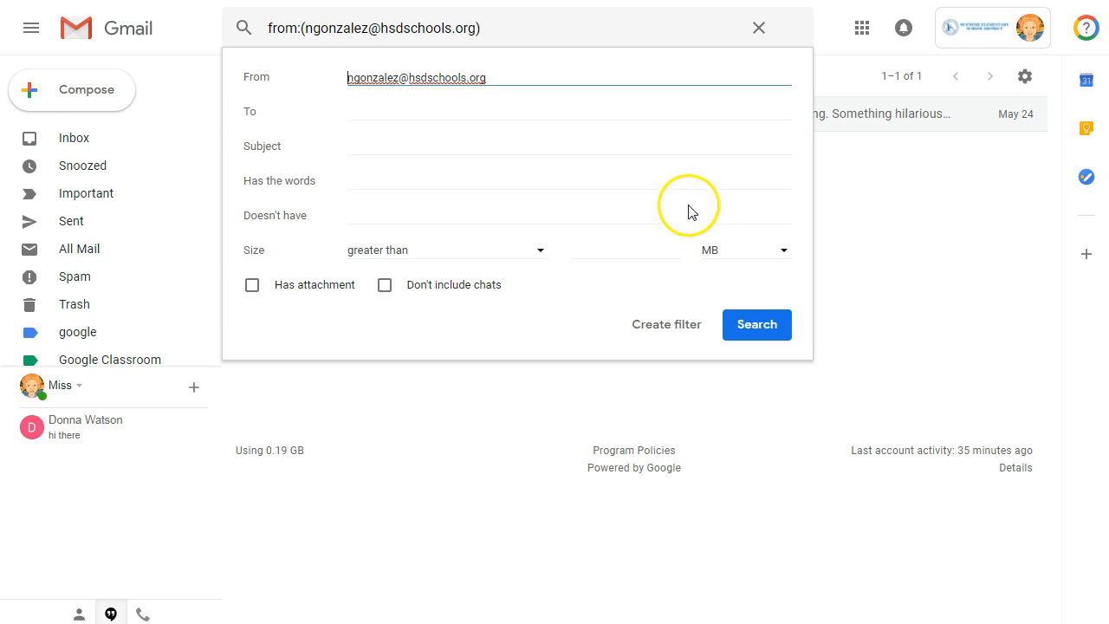
click(655, 324)
Step: Make the filter apply a new label named parent, including to the existing matching conversation, create it, and return to the inbox
click(414, 210)
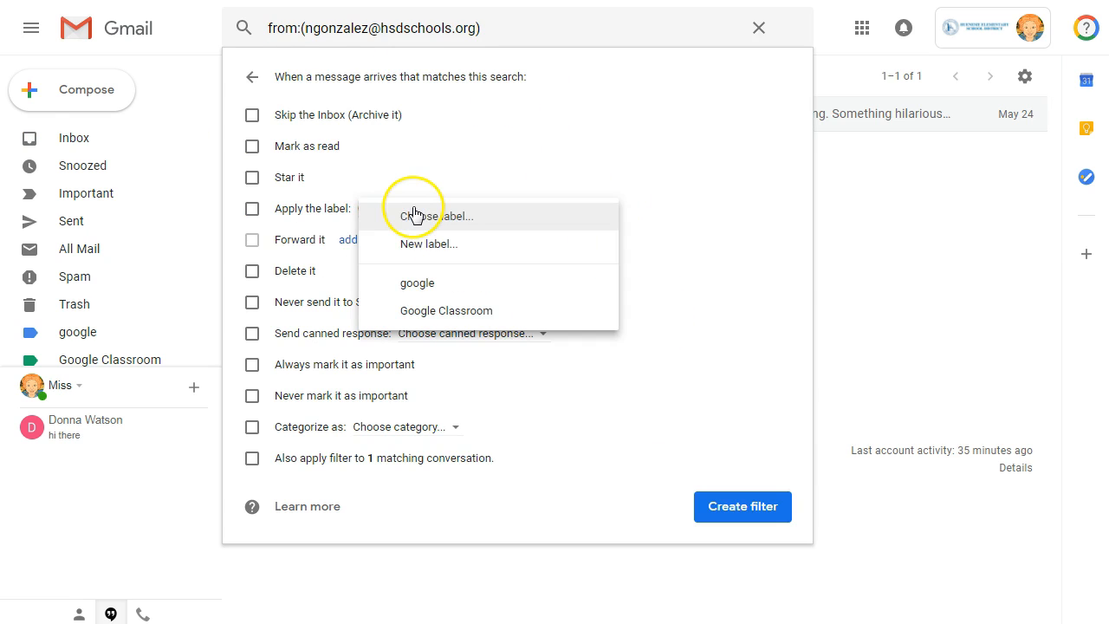
click(420, 244)
text(parent)
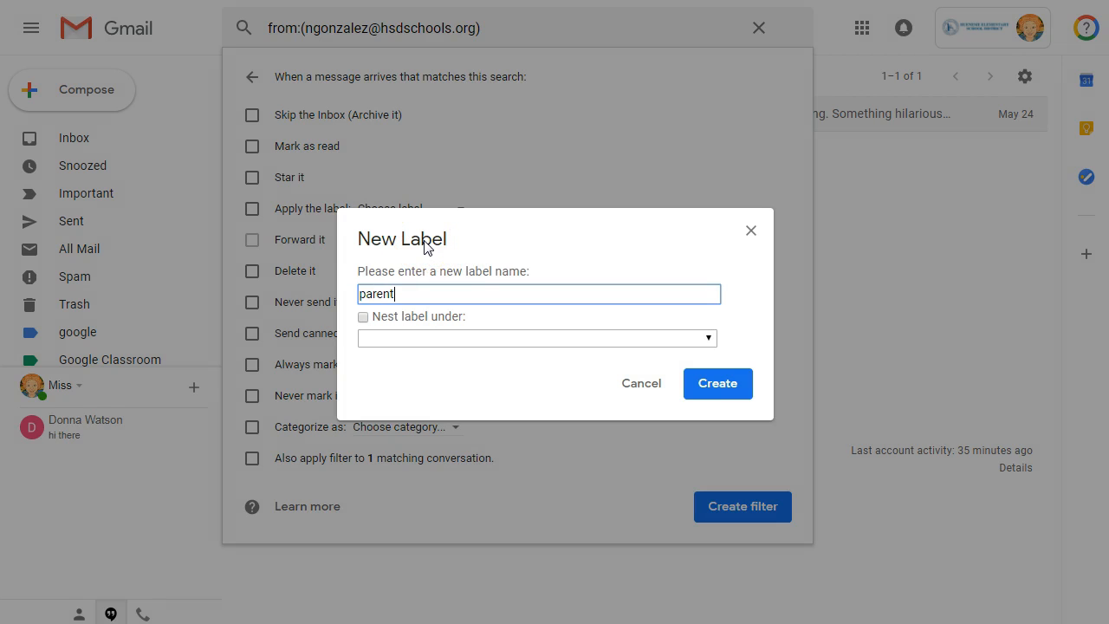
click(738, 387)
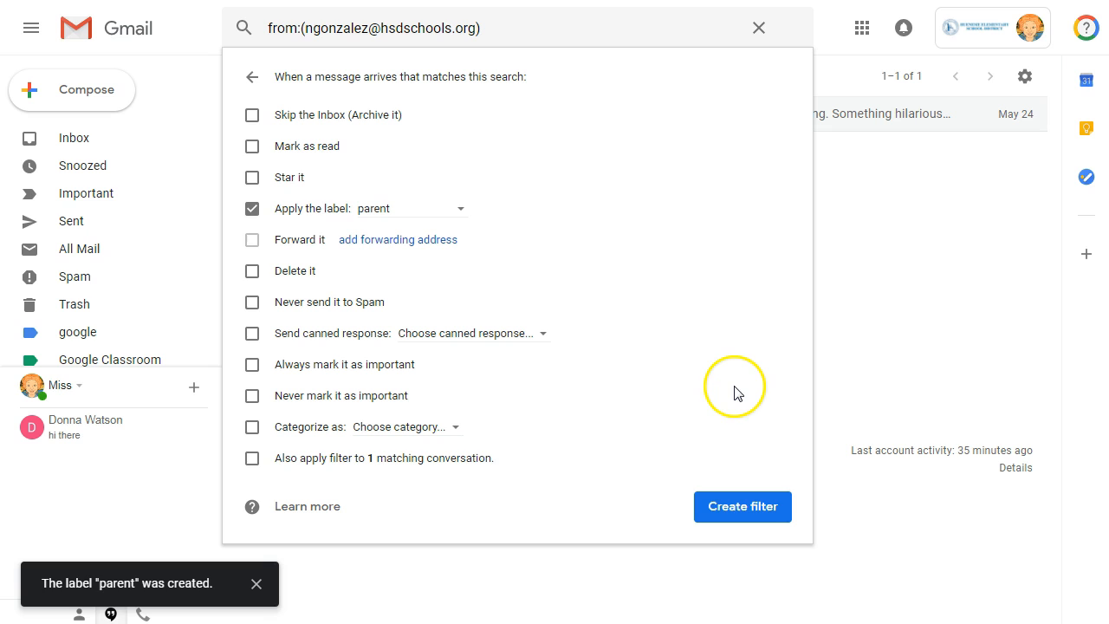
click(490, 460)
click(733, 510)
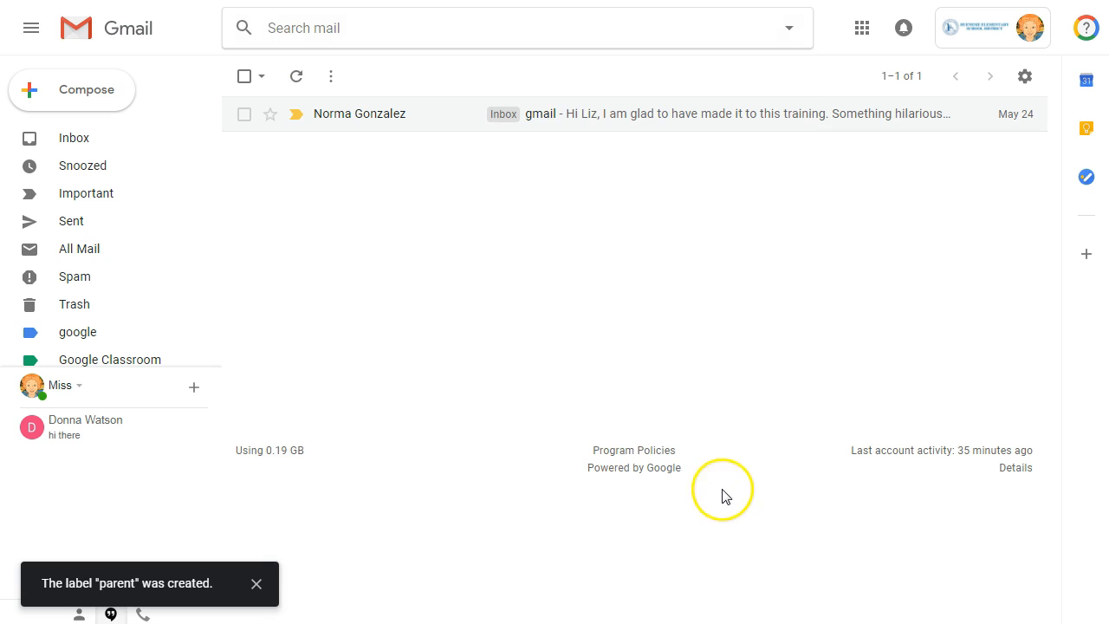
click(78, 141)
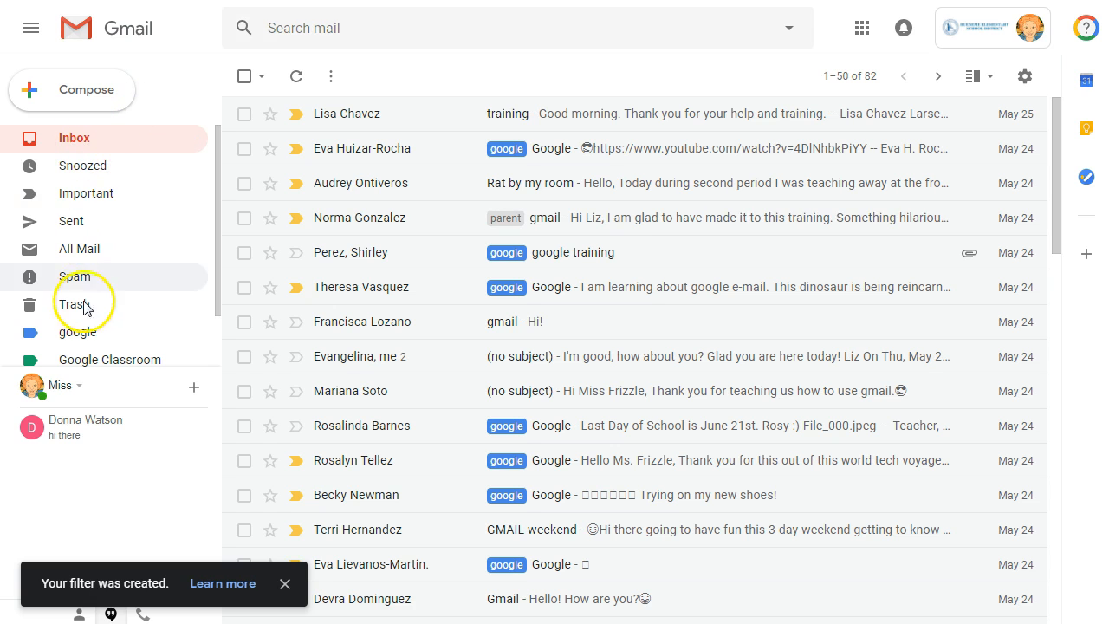
Step: Set the parent label's color to orange
scroll(91, 283, down, 1)
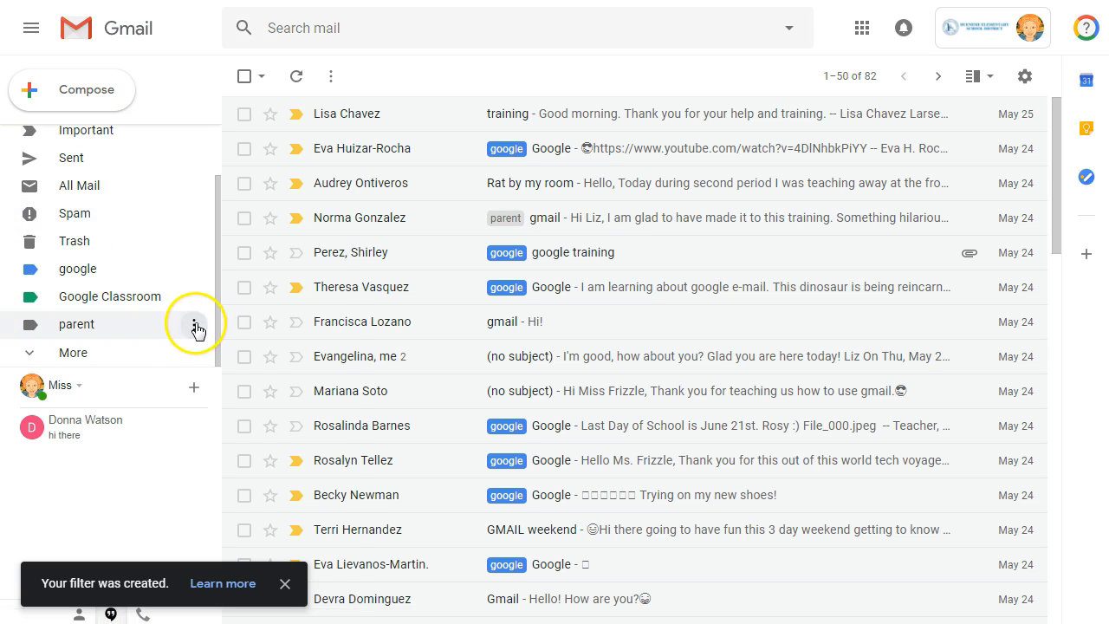
click(193, 324)
mouse_move(216, 304)
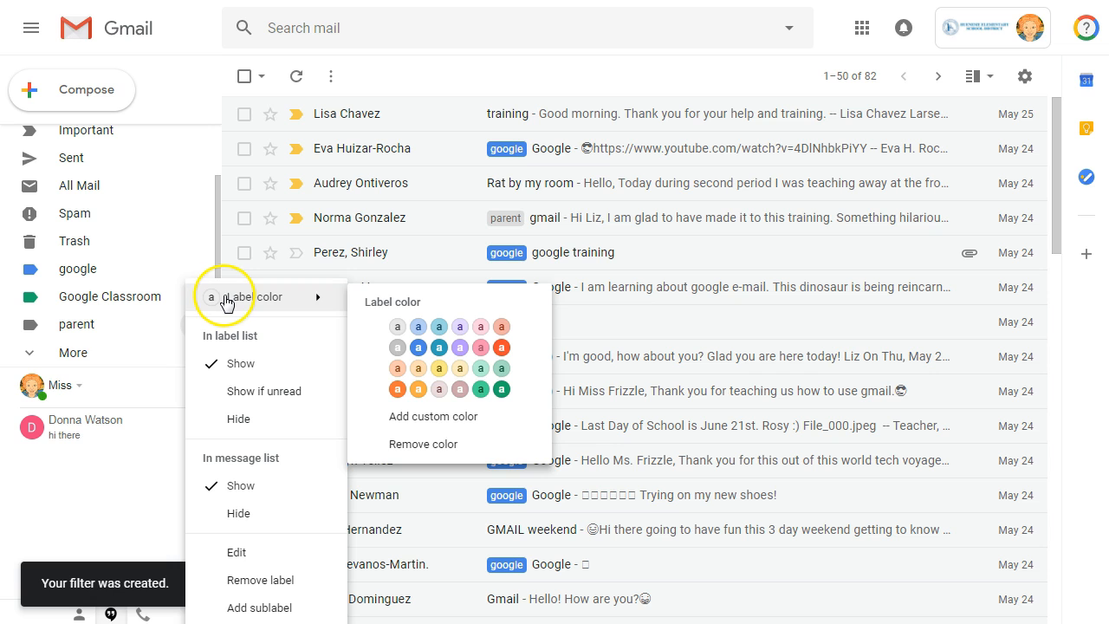
click(398, 390)
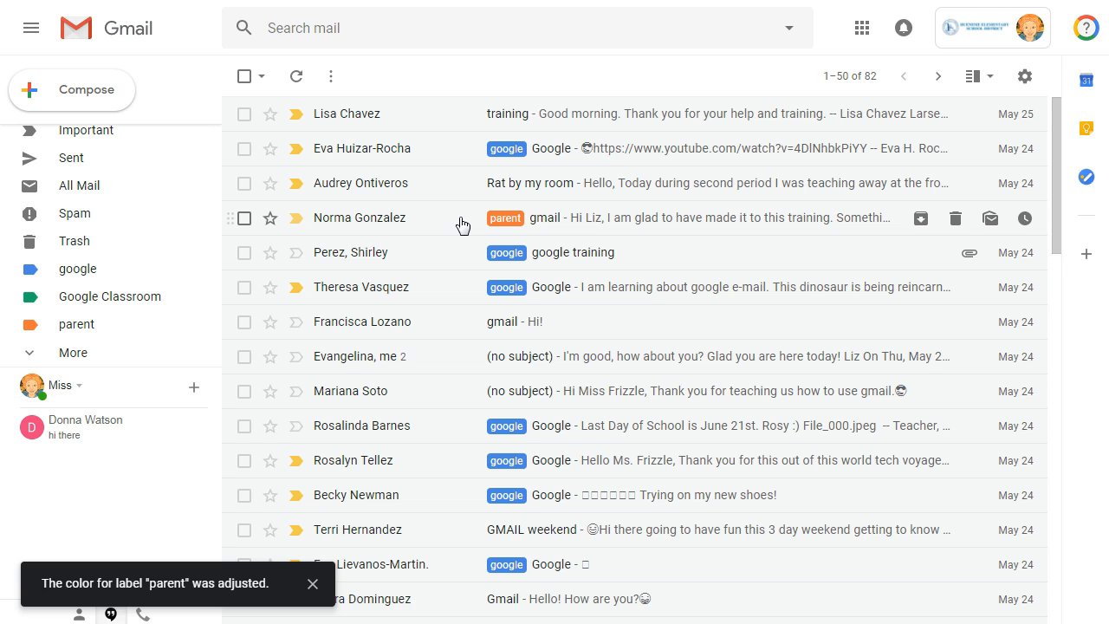
click(543, 224)
Step: Apply the parent label to the two-message conversation without a subject, directly above the other no-subject message
click(244, 358)
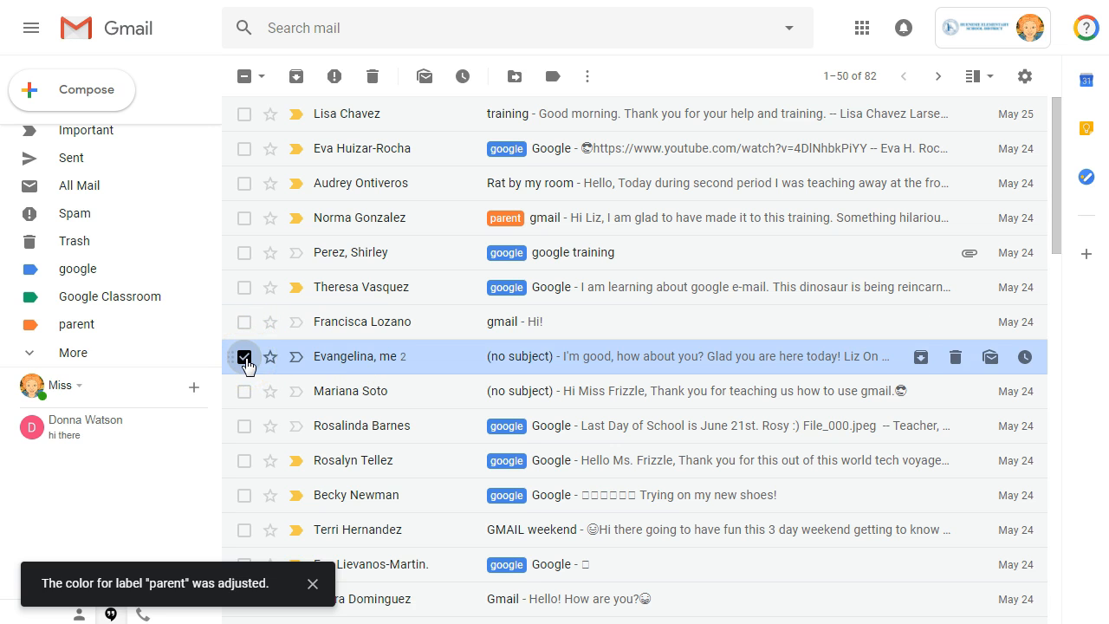
click(552, 77)
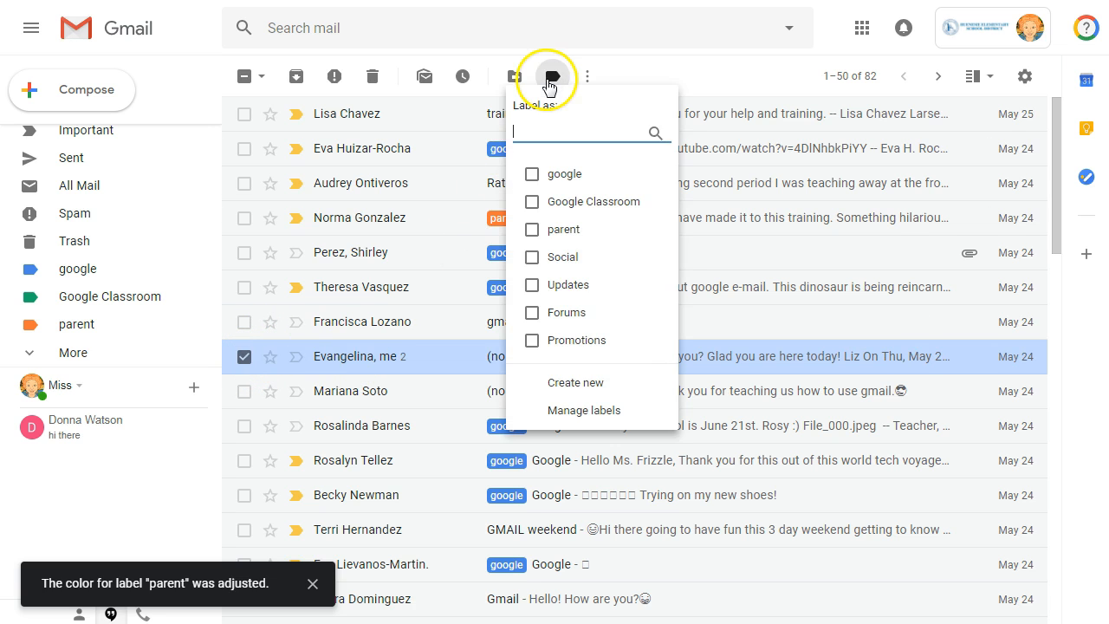
click(559, 231)
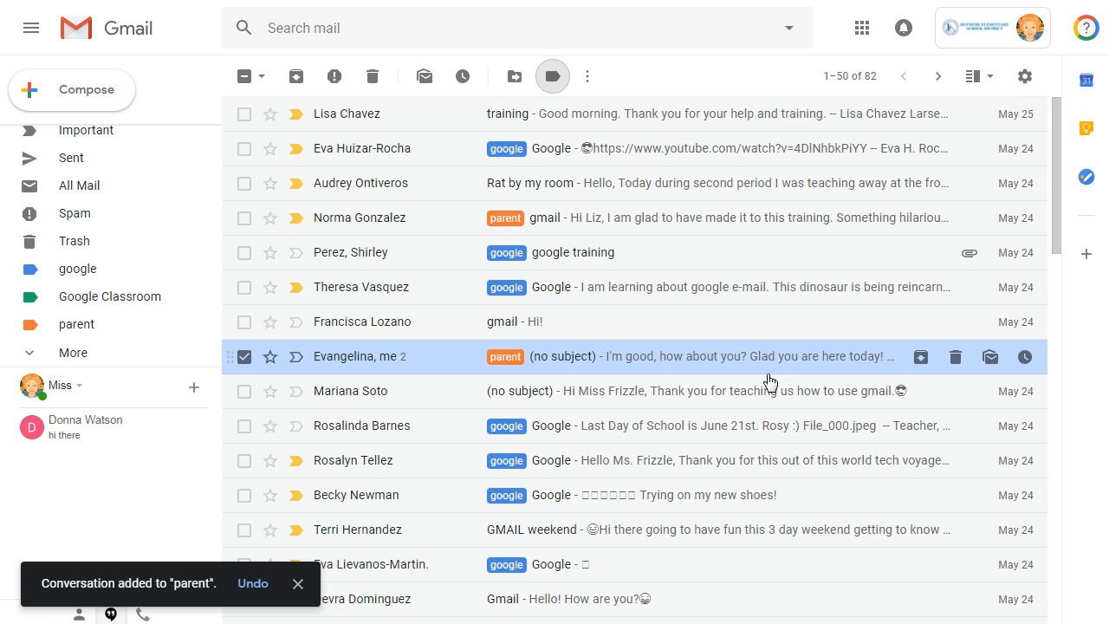
Step: Start a filter for messages from the selected conversation's sender and continue to the filter actions
click(586, 78)
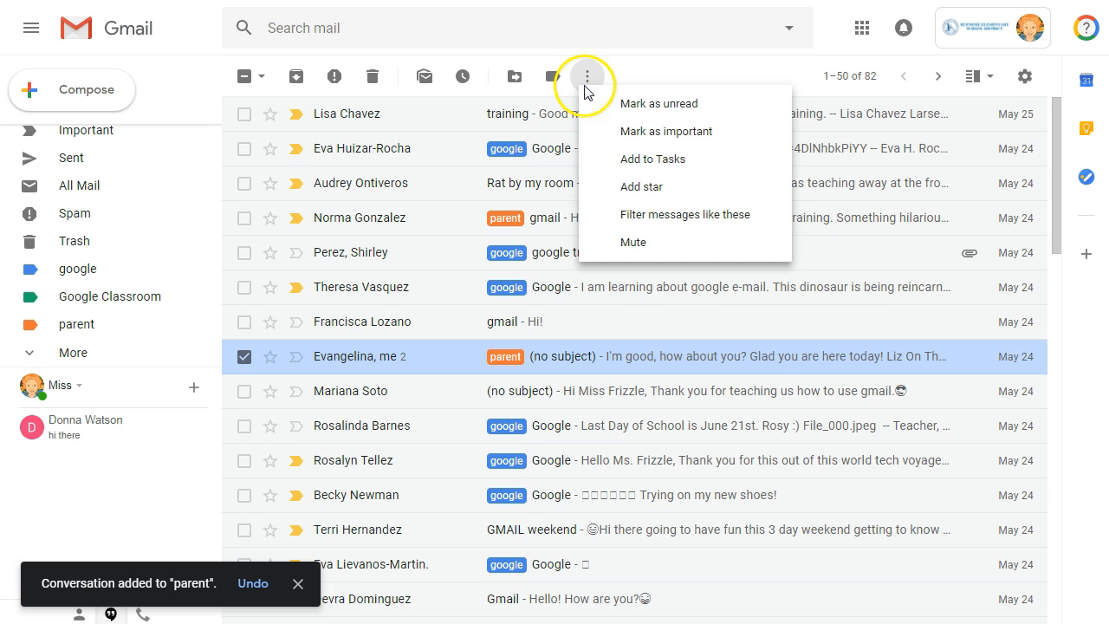
click(641, 214)
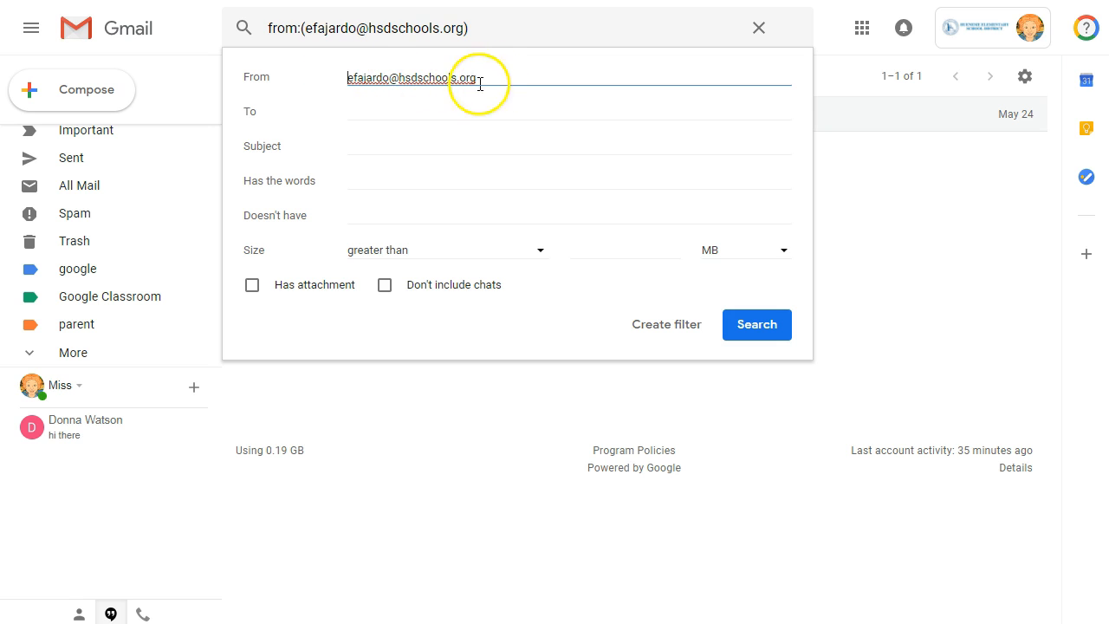
click(369, 140)
click(370, 146)
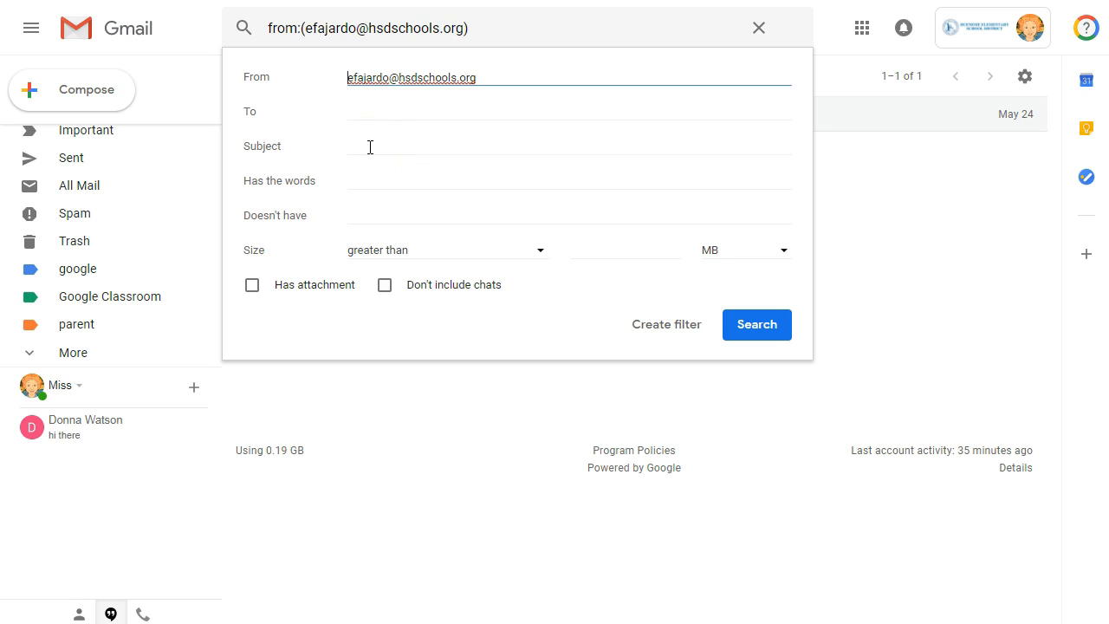
click(360, 178)
click(661, 326)
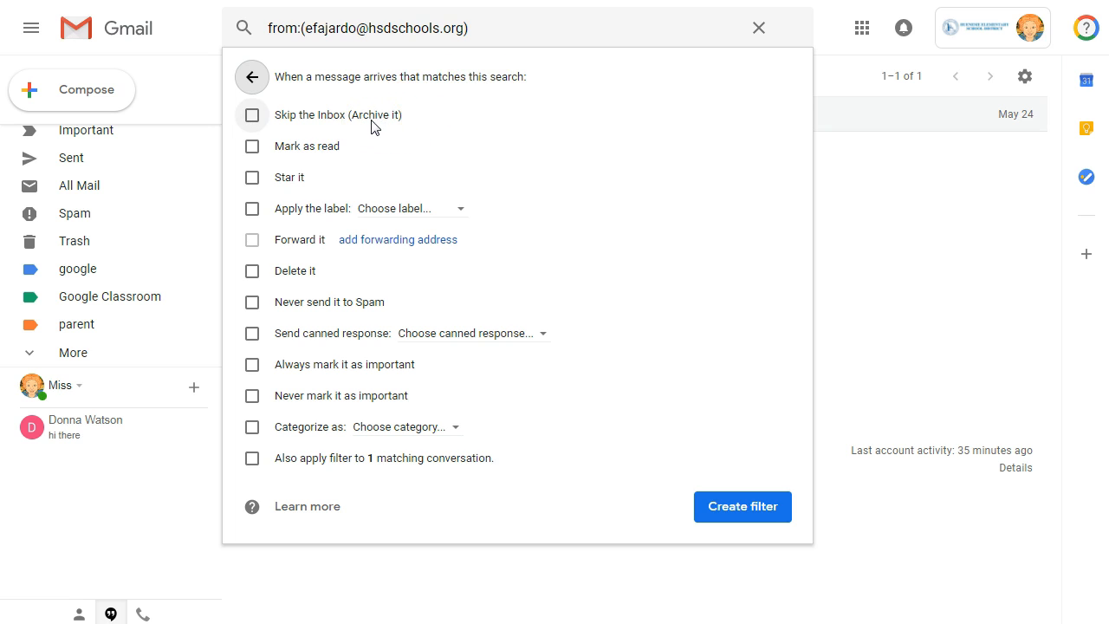
Step: Review the filter actions and the labels that can be applied, and return to the inbox without creating the filter
click(344, 150)
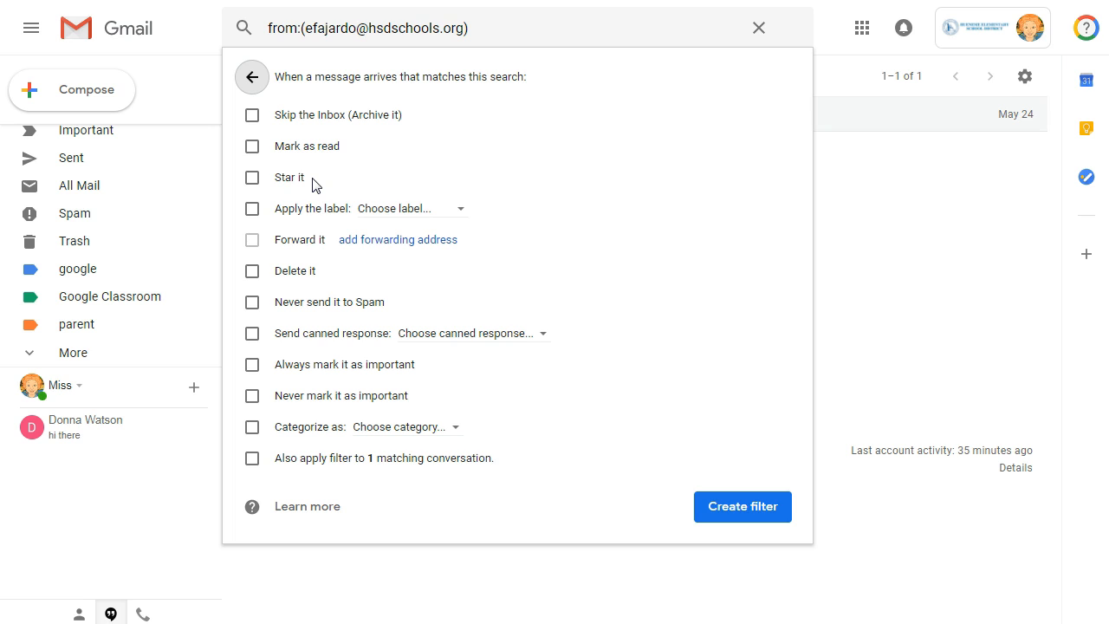
click(390, 210)
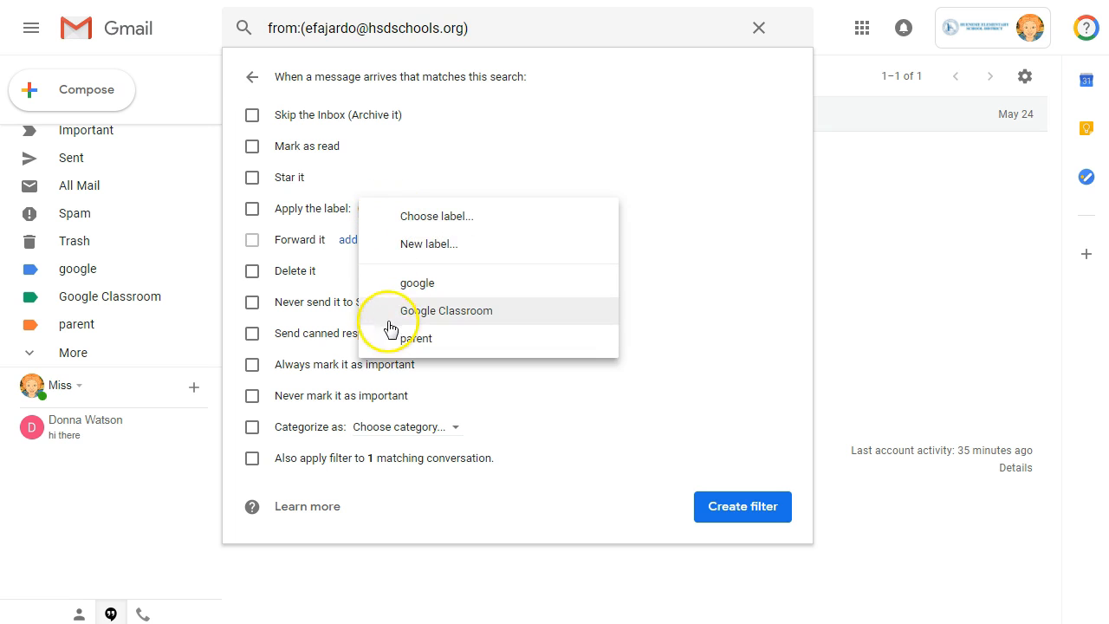
click(345, 199)
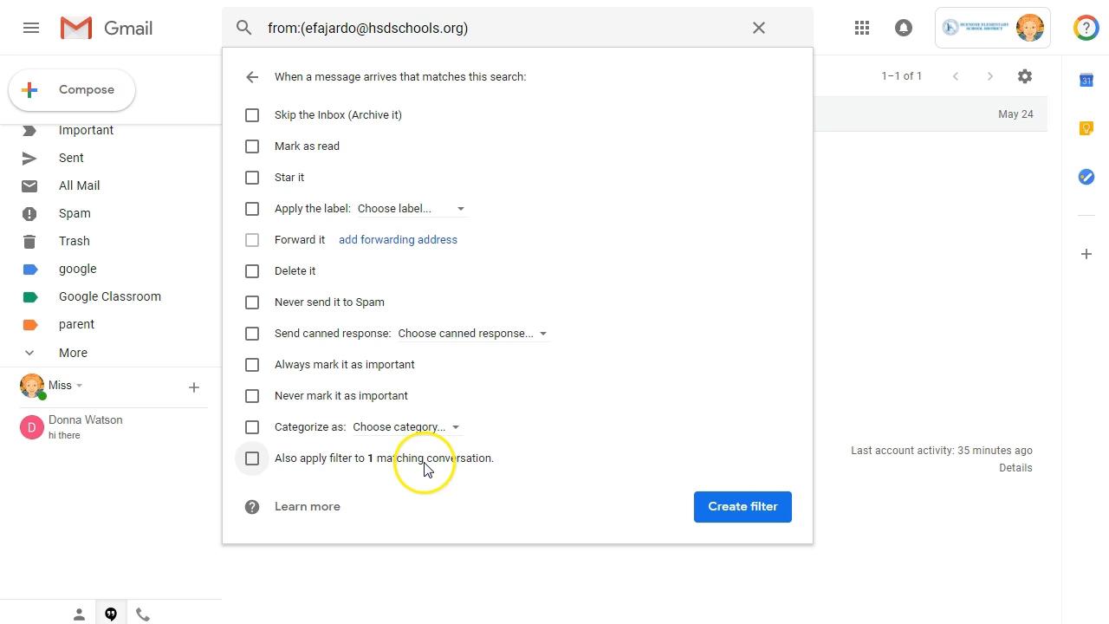
scroll(136, 207, up, 2)
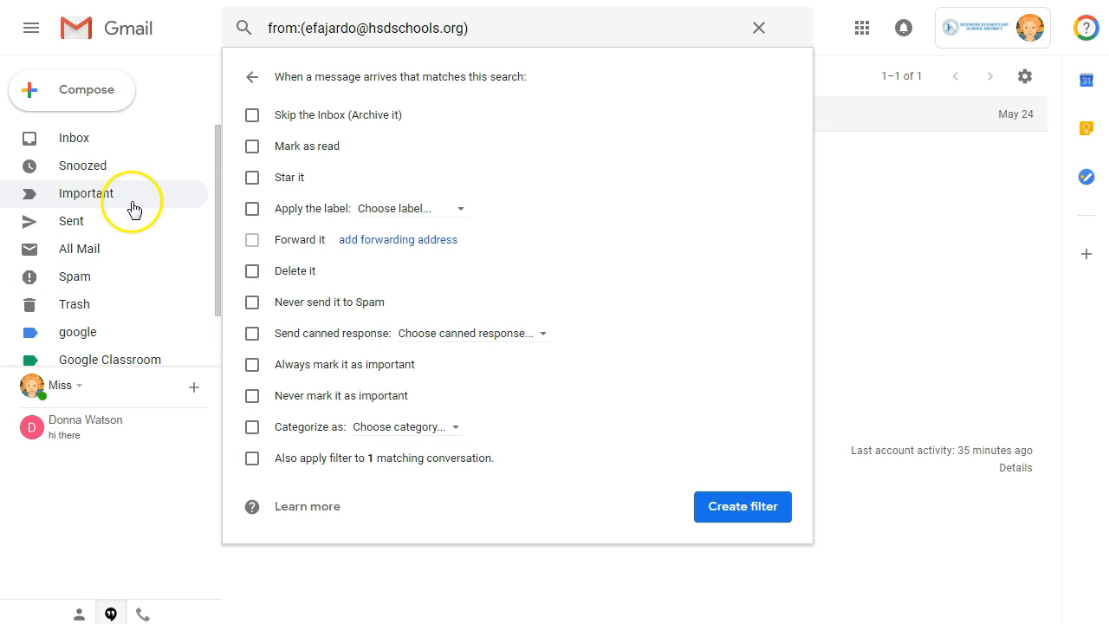
click(85, 151)
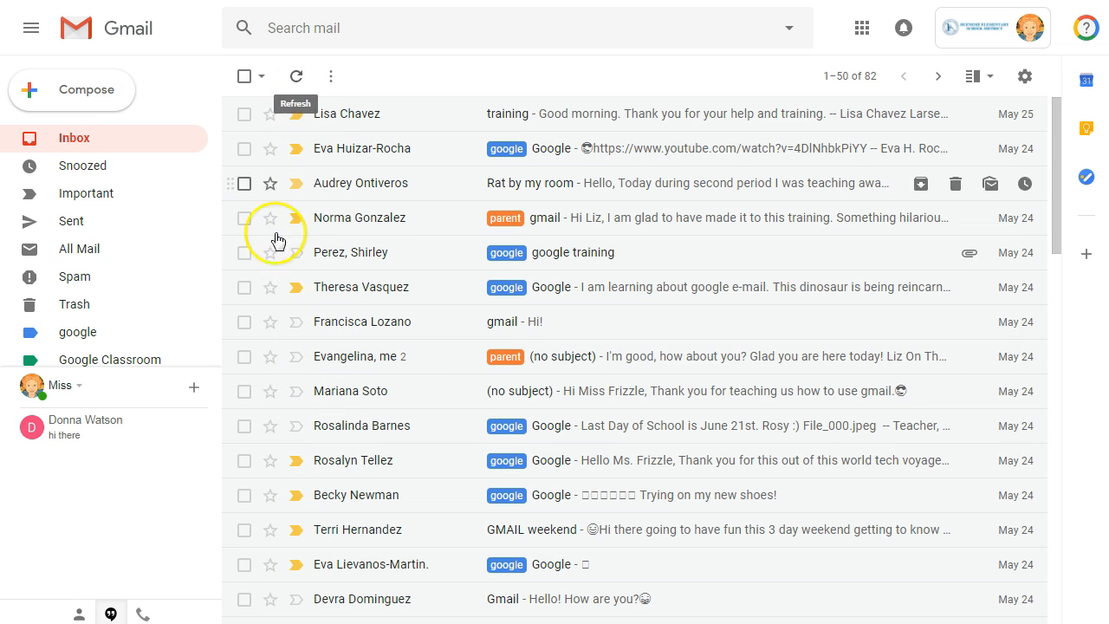
Step: Switch the google training message's importance marker on and off, and star it and the message reading "gmail - Hi!"
click(297, 254)
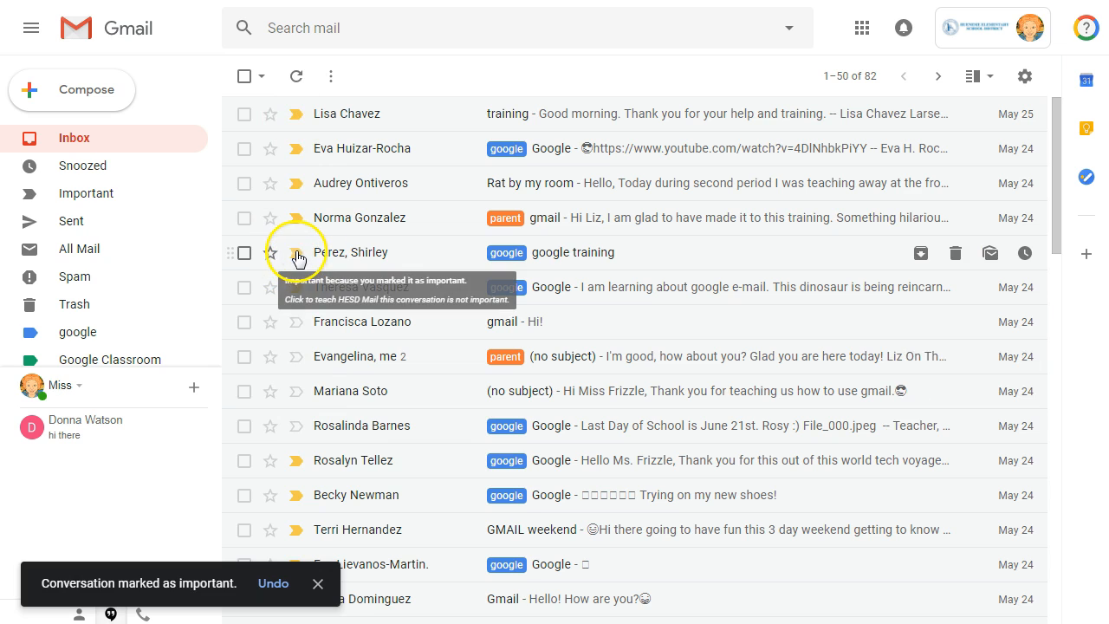
click(296, 253)
click(270, 253)
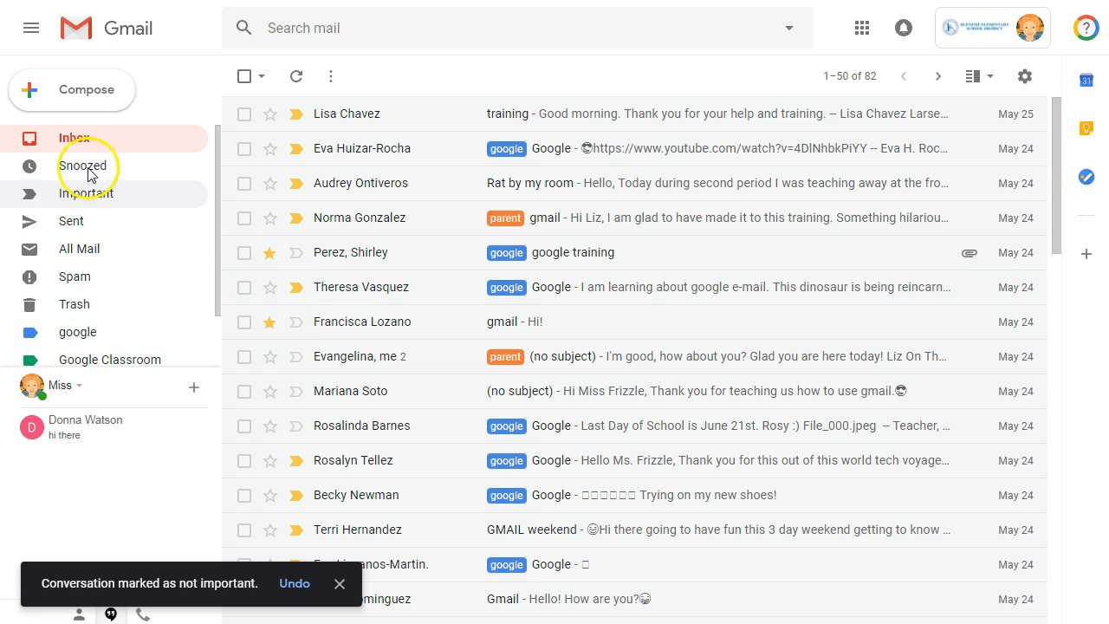
Step: Remove the star from the "gmail - Hi!" message in the Starred list and return to the inbox
scroll(82, 299, down, 1)
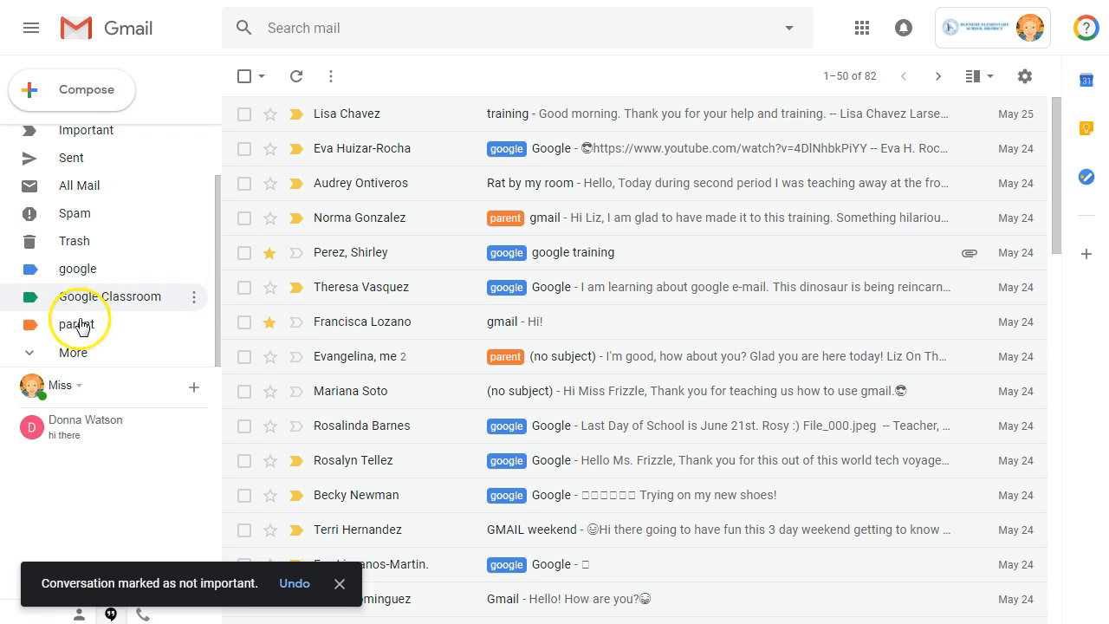
click(79, 359)
scroll(92, 322, down, 2)
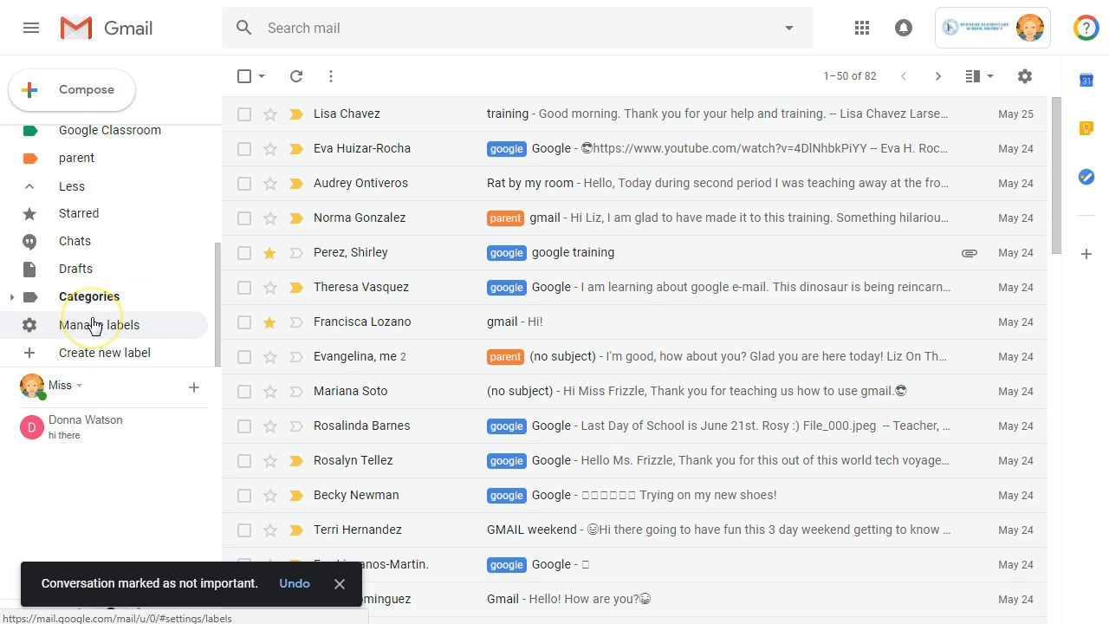
click(78, 213)
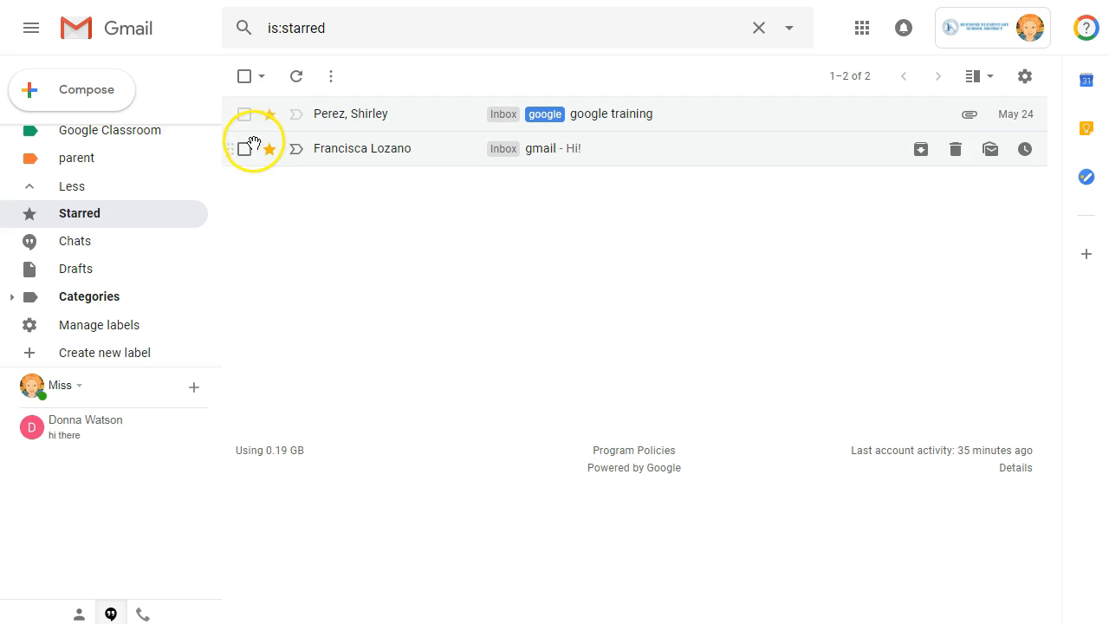
scroll(99, 240, up, 5)
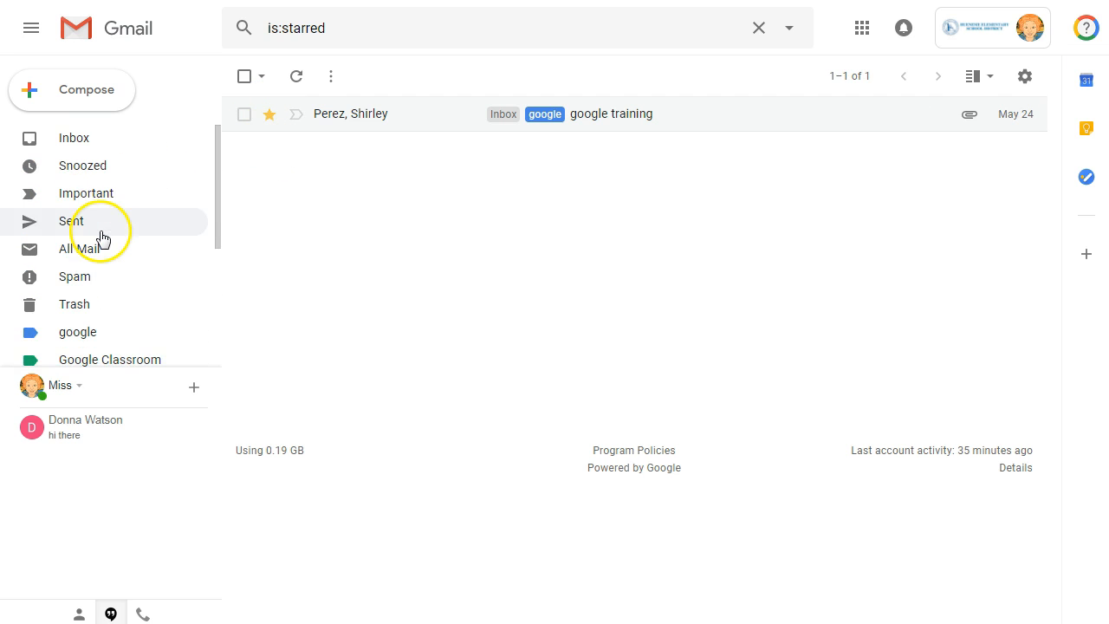
click(80, 145)
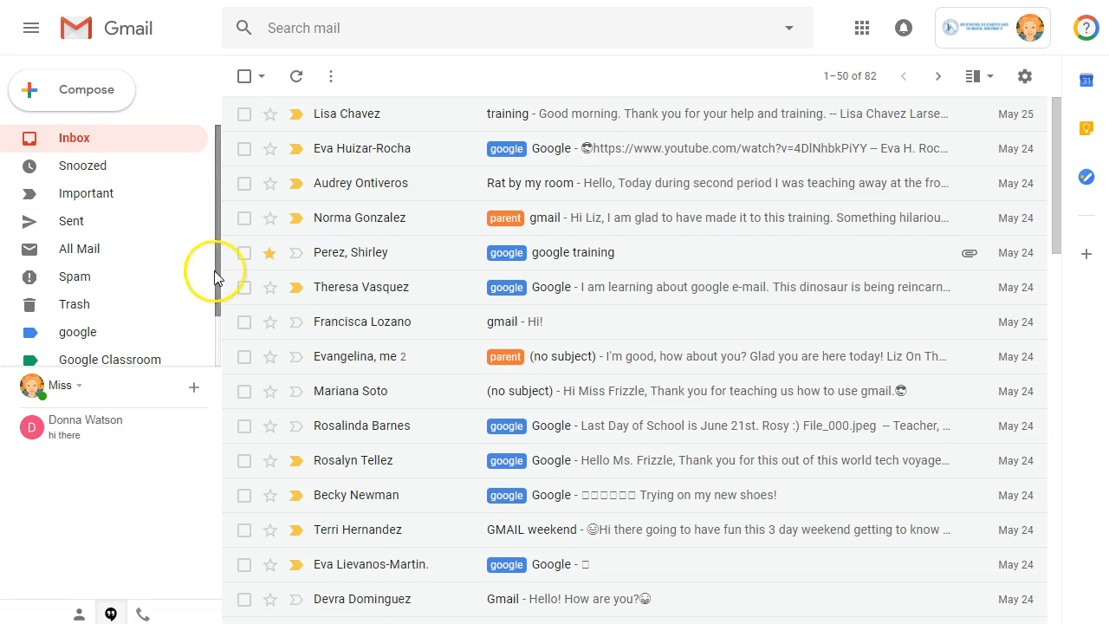
Step: Set the Starred system label to show in the label list through the label settings
scroll(95, 262, down, 2)
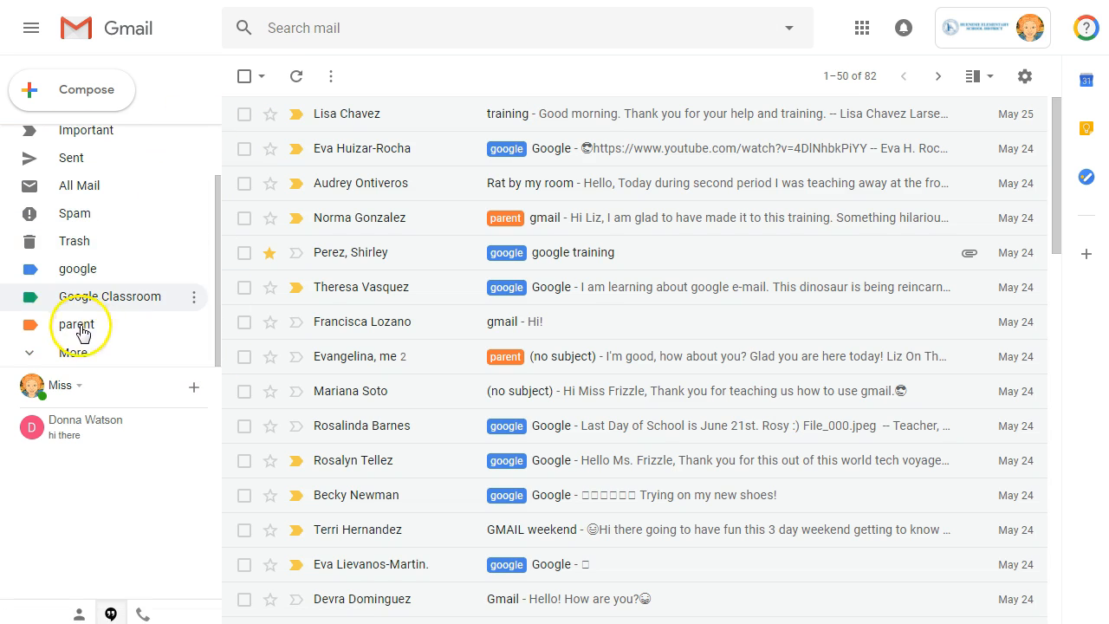
click(87, 351)
scroll(85, 317, down, 2)
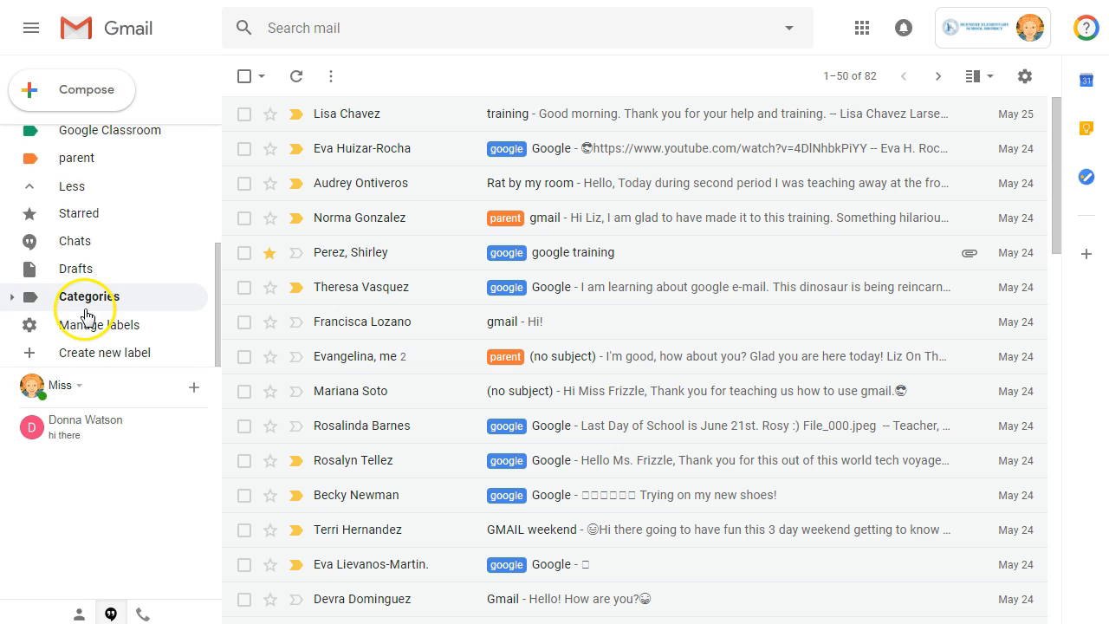
scroll(85, 312, up, 4)
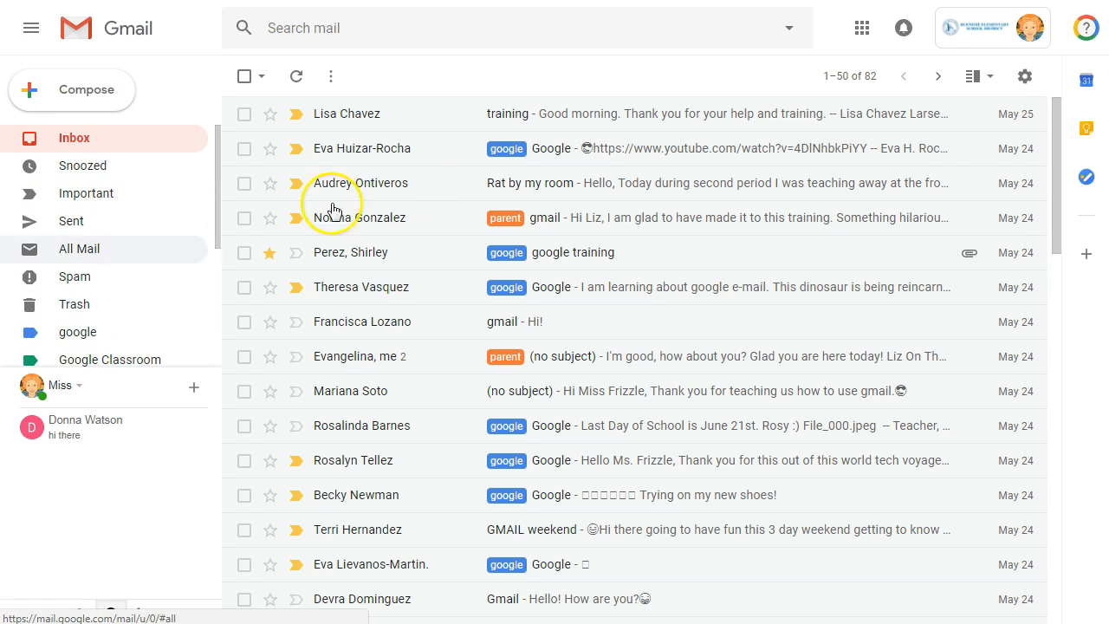
click(1025, 77)
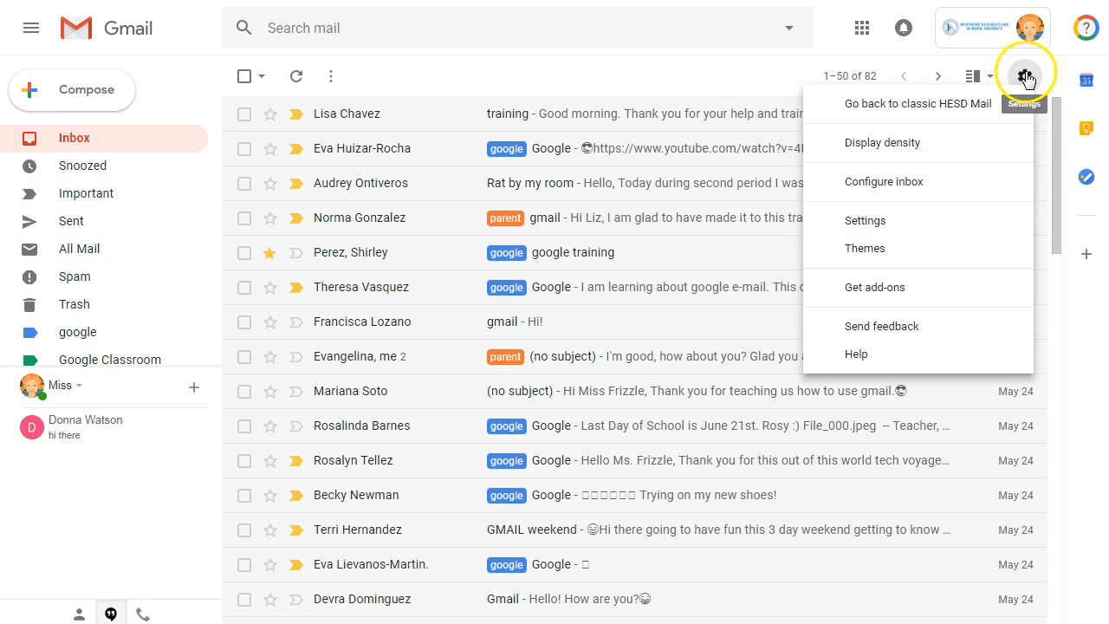
click(891, 223)
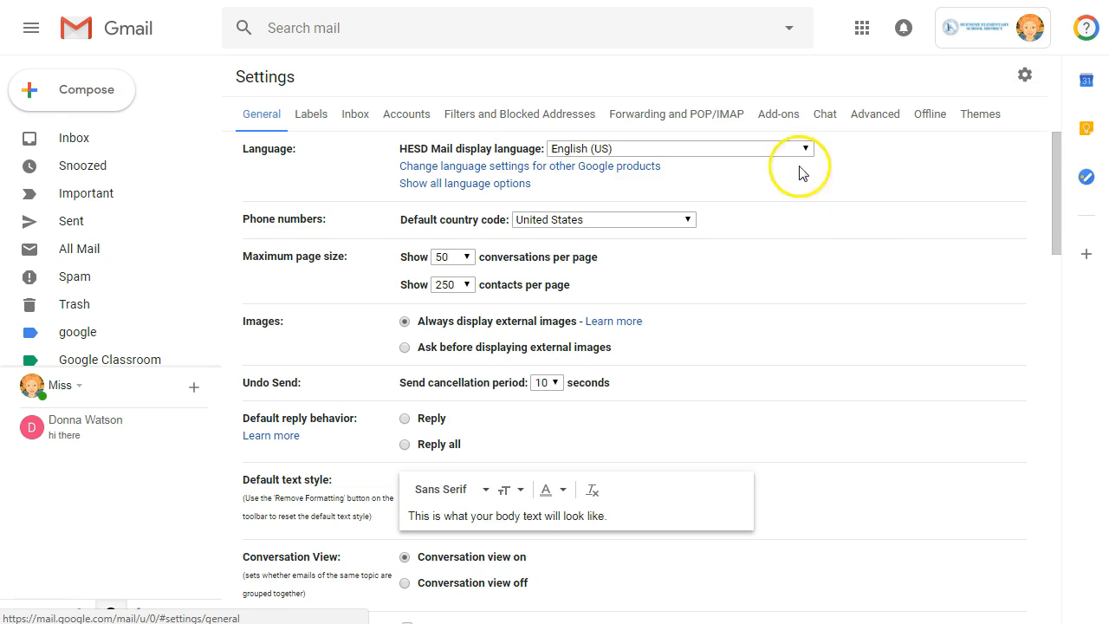
click(316, 117)
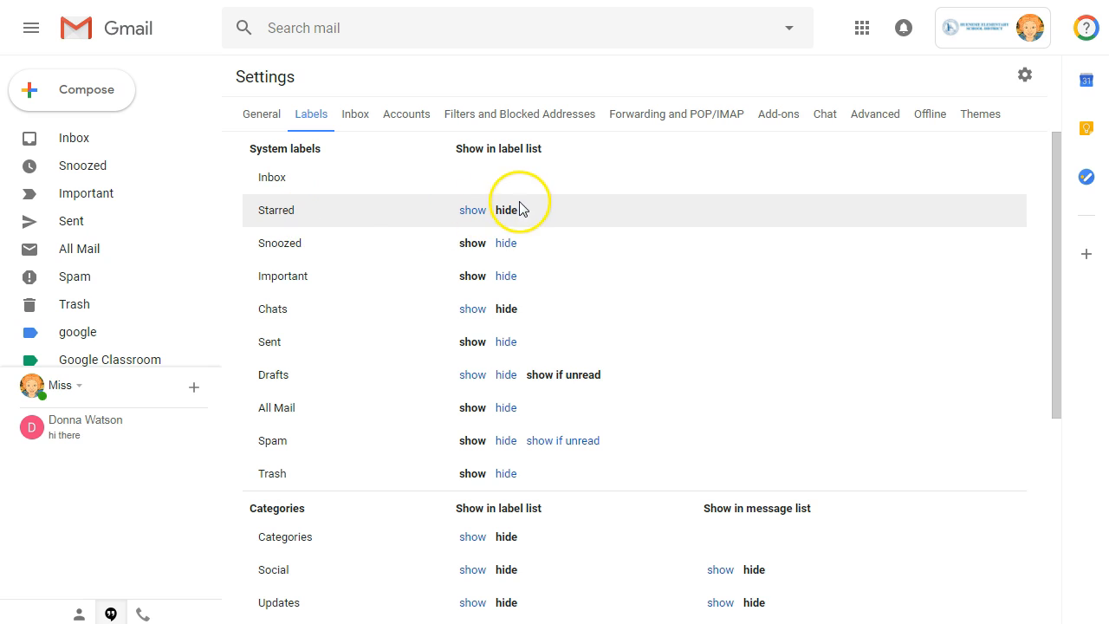
click(472, 210)
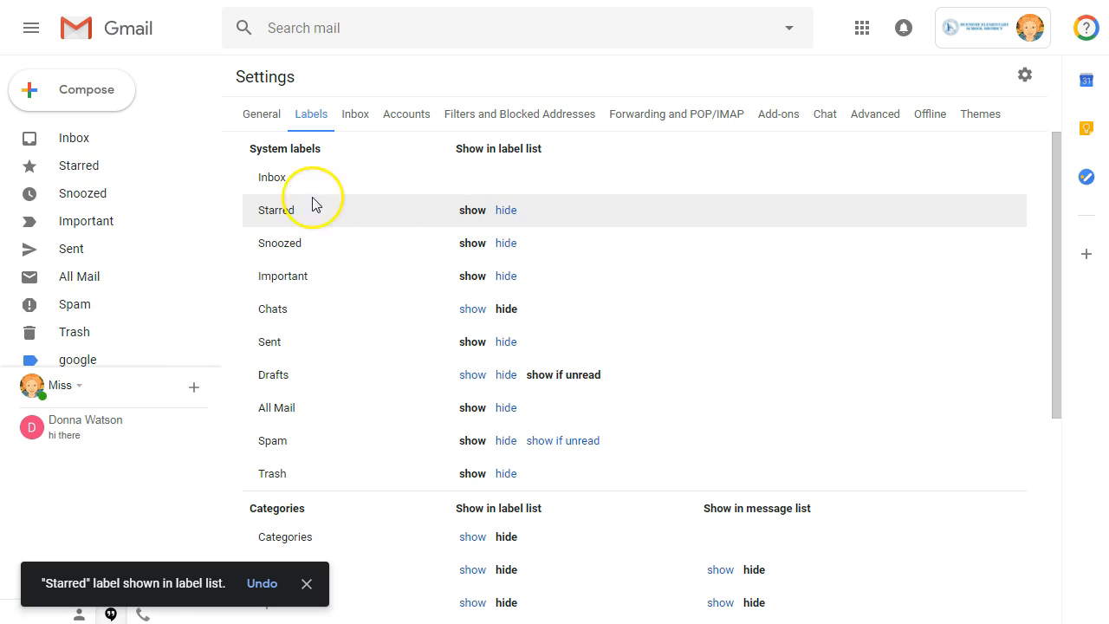
Step: Return to the inbox and open the All Mail list
click(72, 141)
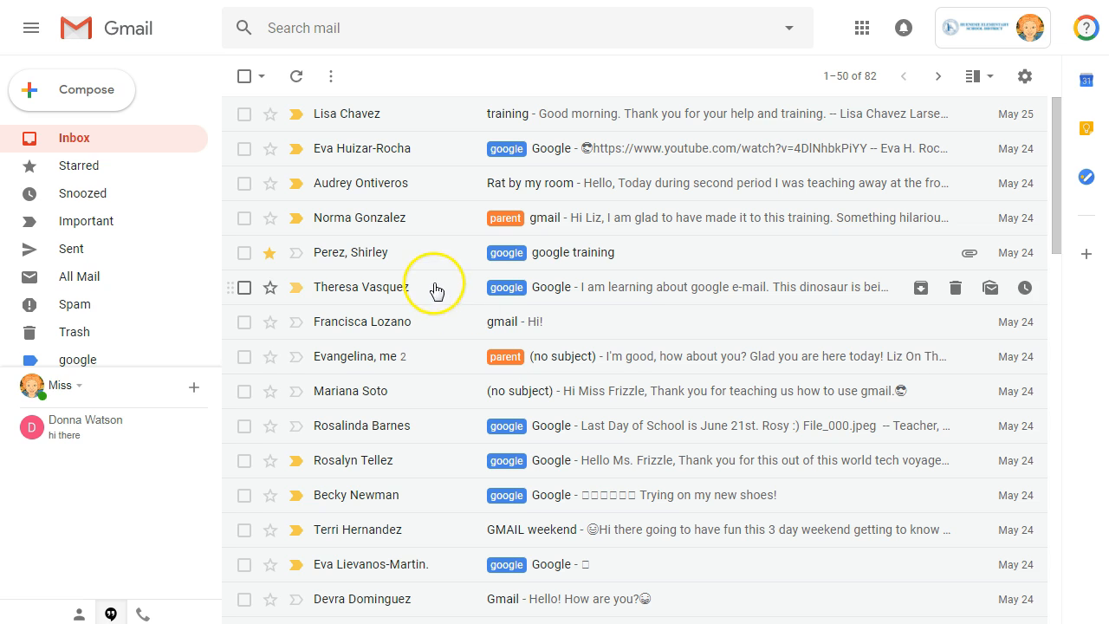
click(80, 277)
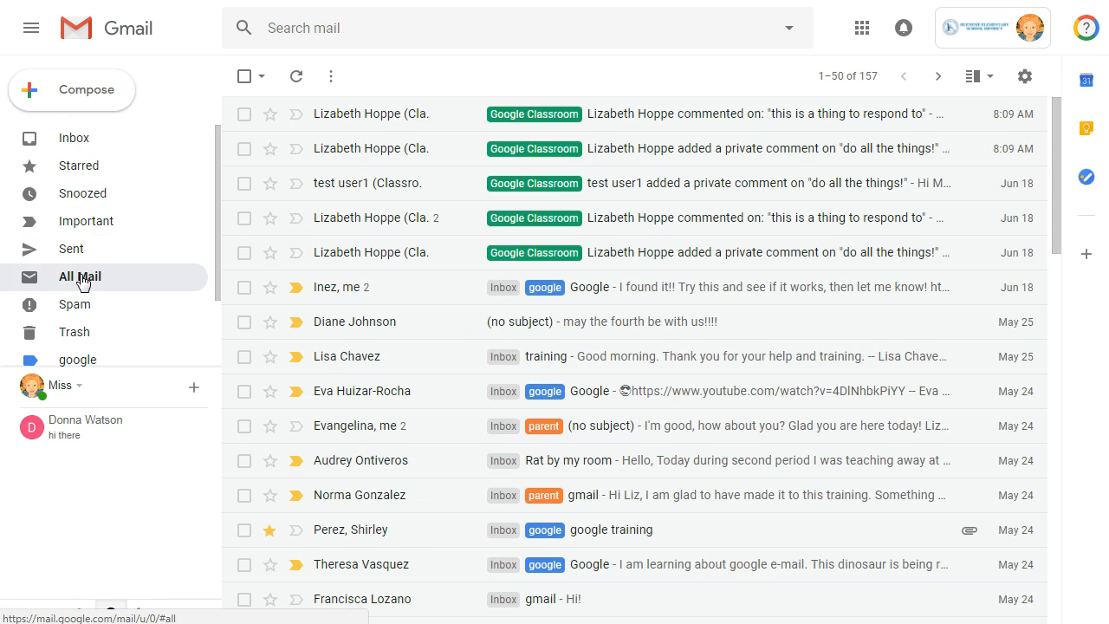